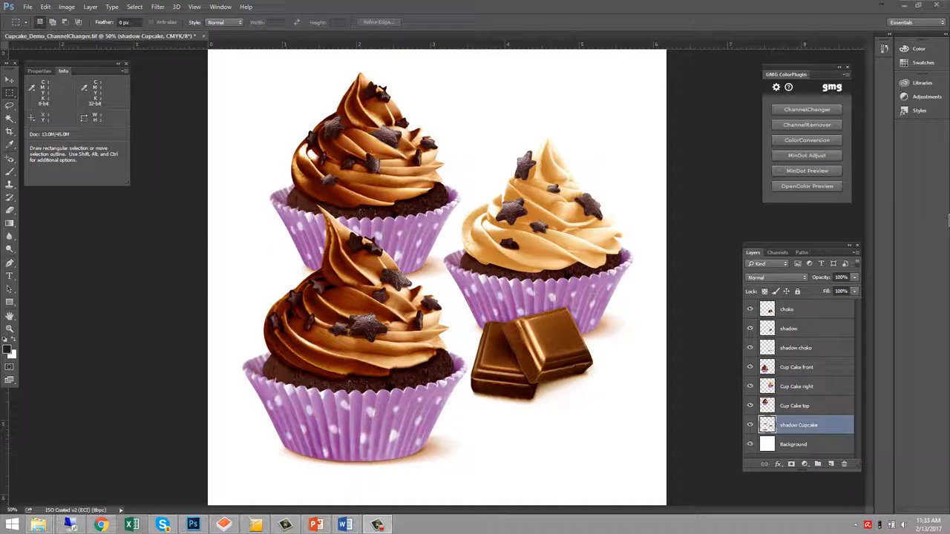
Switch to openColor and open the Offset- bTasty CupCake Chocolate MiniStrip project
left_click(822, 184)
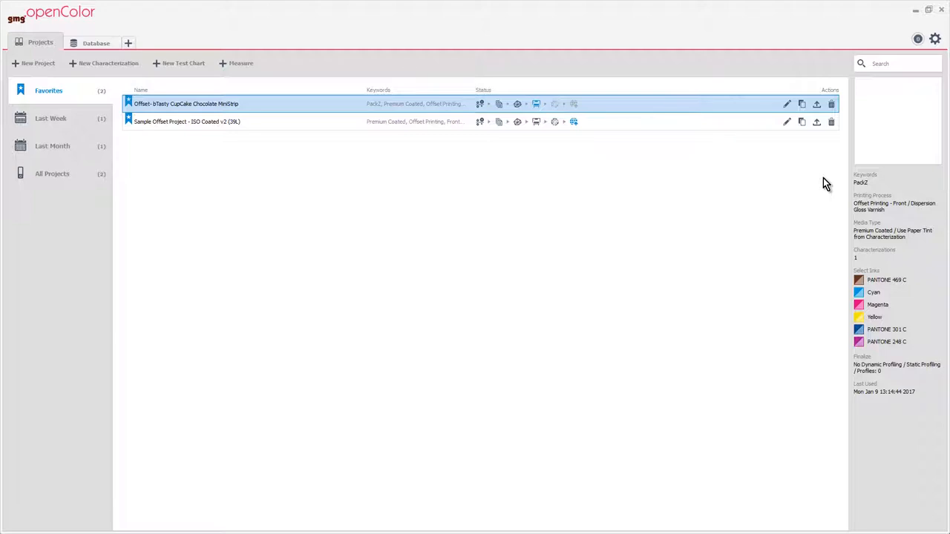
double_click(233, 105)
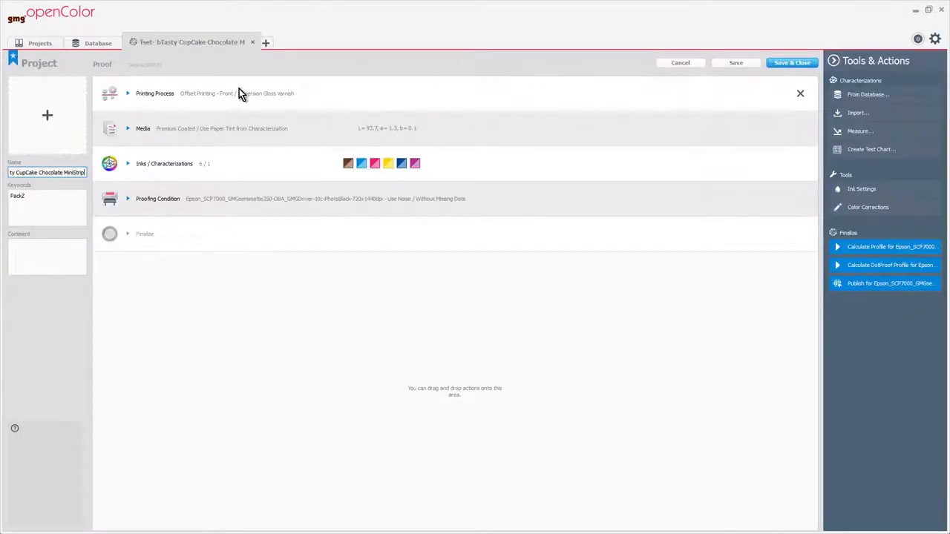
Expand the Printing Process, Media and Inks / Characterizations sections to review the project's settings
left_click(230, 92)
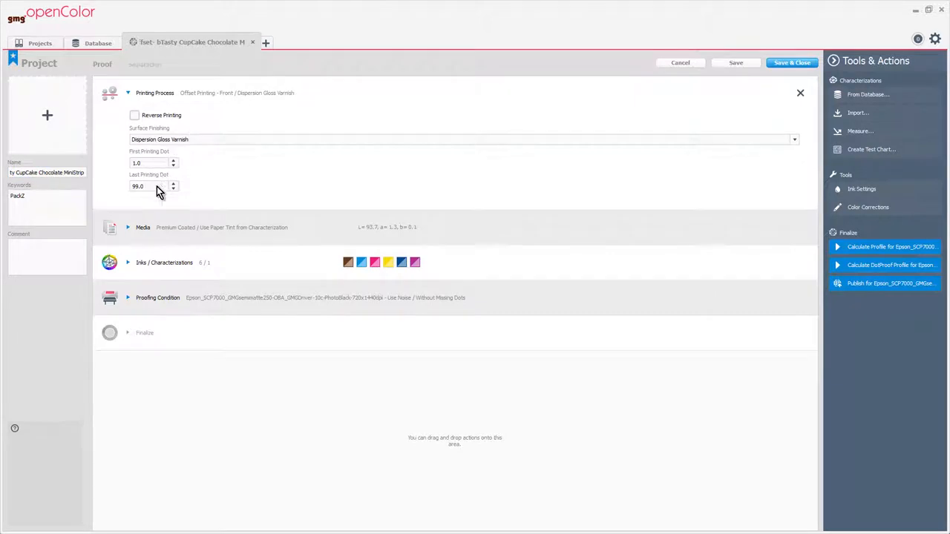
left_click(128, 227)
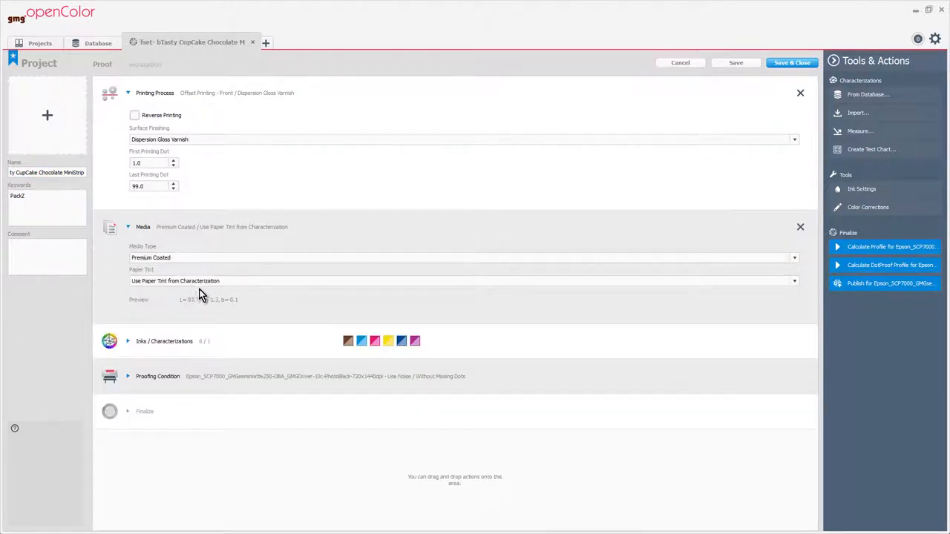
left_click(128, 341)
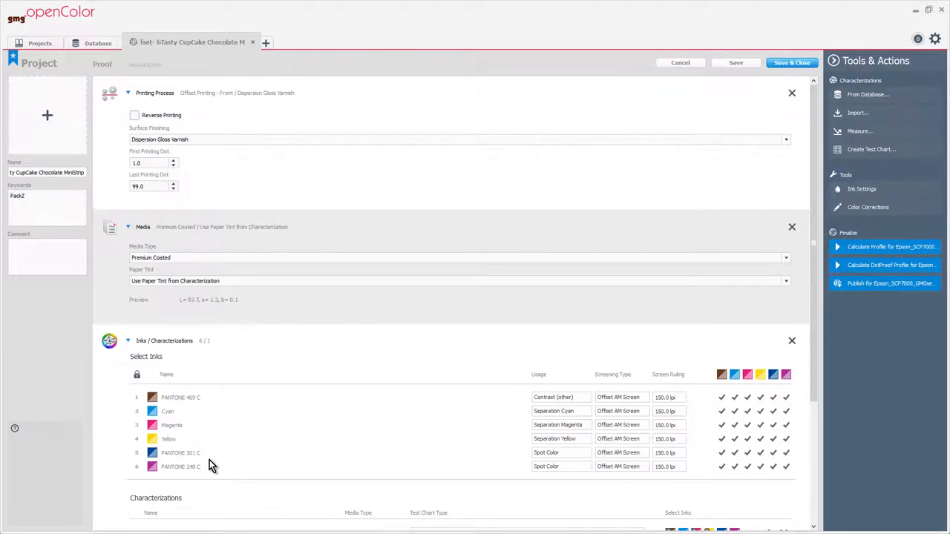
scroll(412, 304, "down", 2)
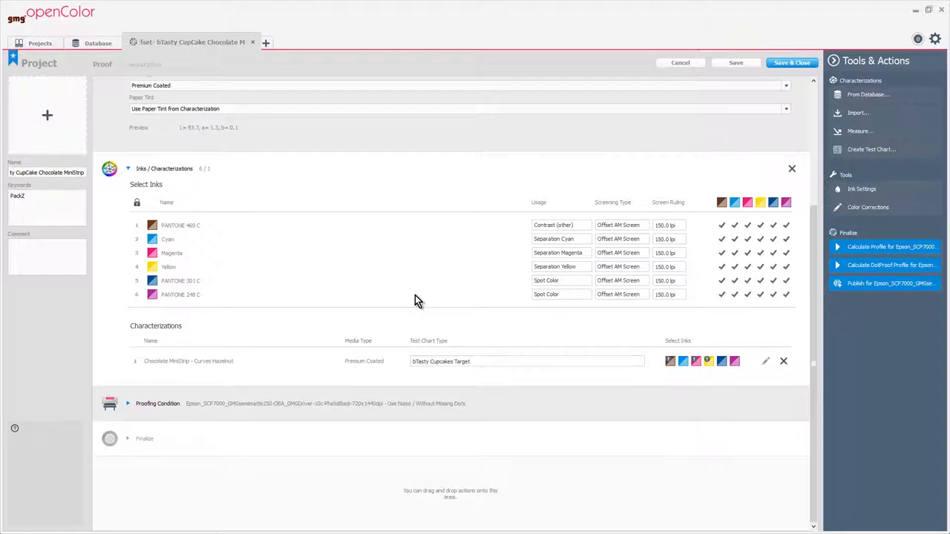
Calculate the profile for the Epson SCP7000 proofing condition with the default ink settings
left_click(888, 249)
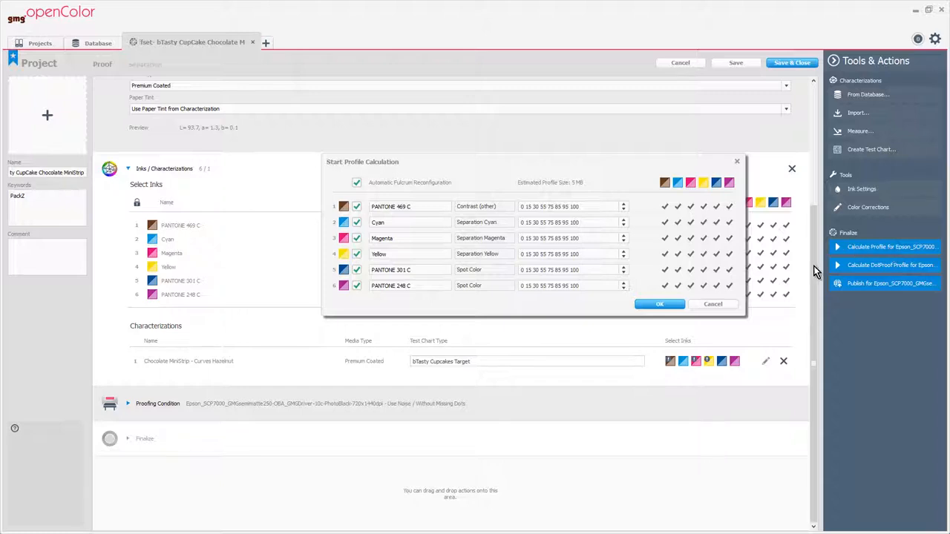
left_click(659, 304)
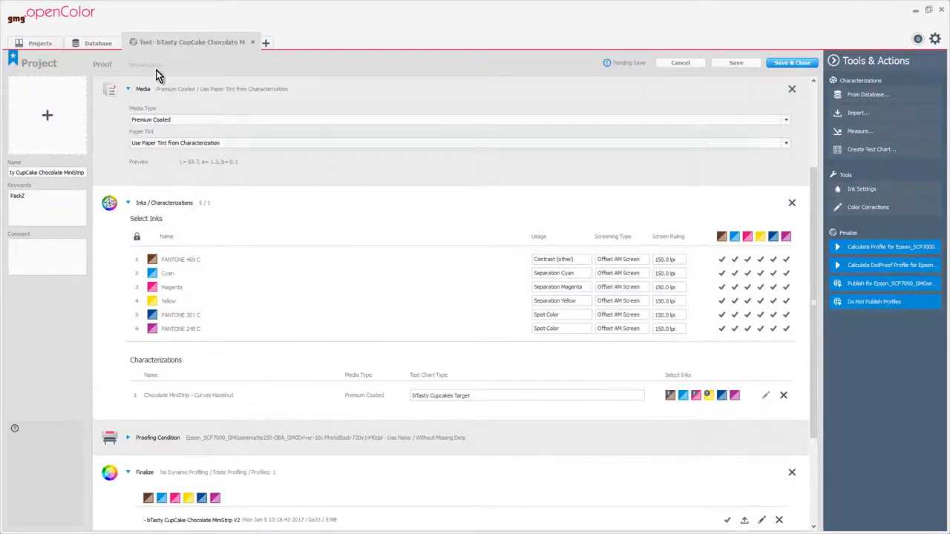
In the Separation view, set the target color space to Offset- bTasty CupCake Chocolate MiniStrip V2
left_click(141, 65)
left_click(793, 114)
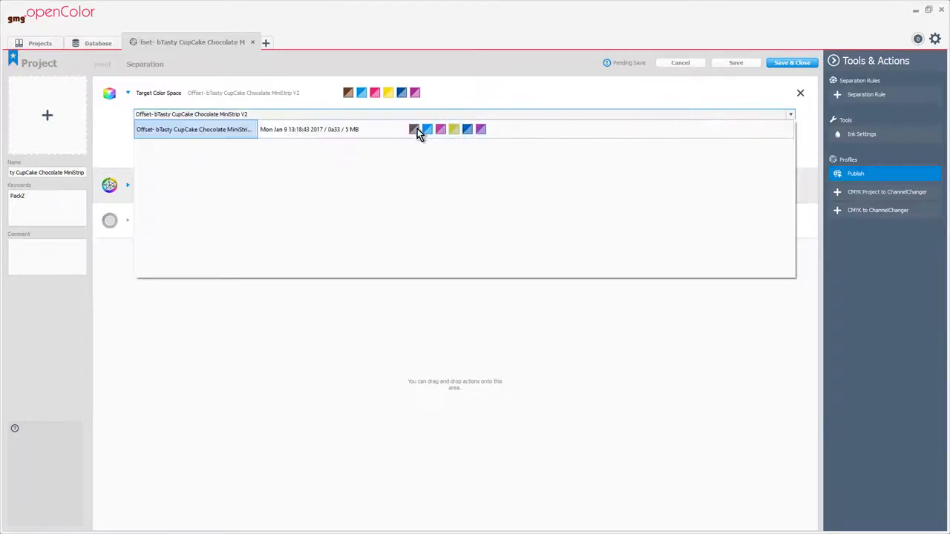
left_click(207, 129)
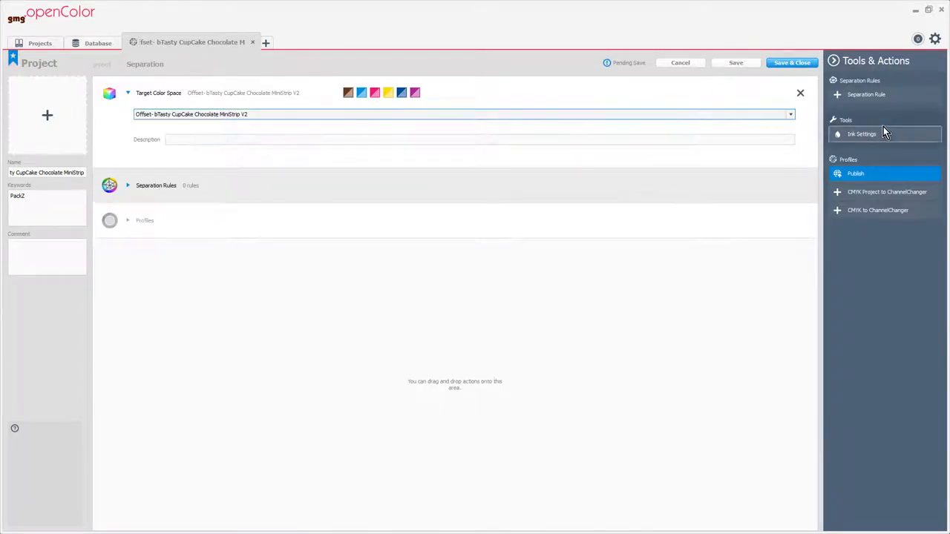
Review the separation ink settings and publish the project's profiles
left_click(862, 134)
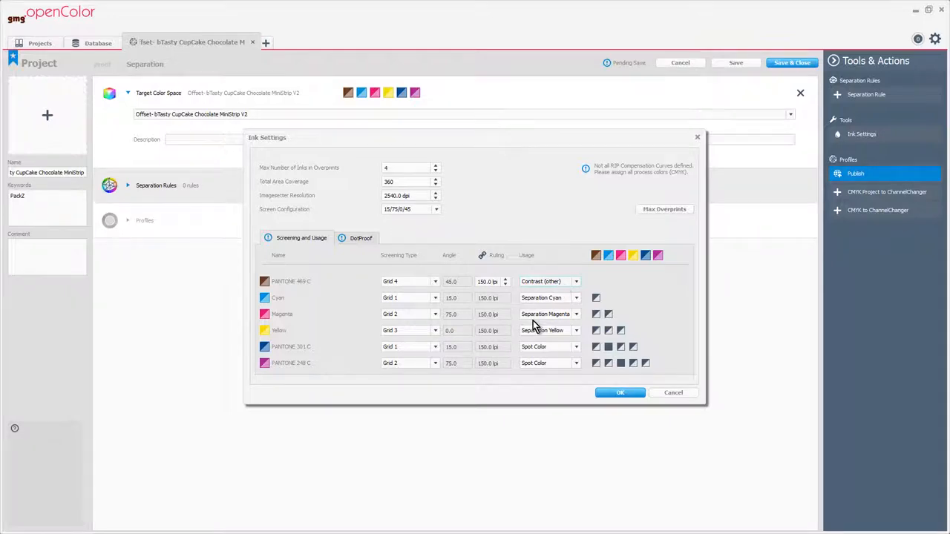
left_click(621, 394)
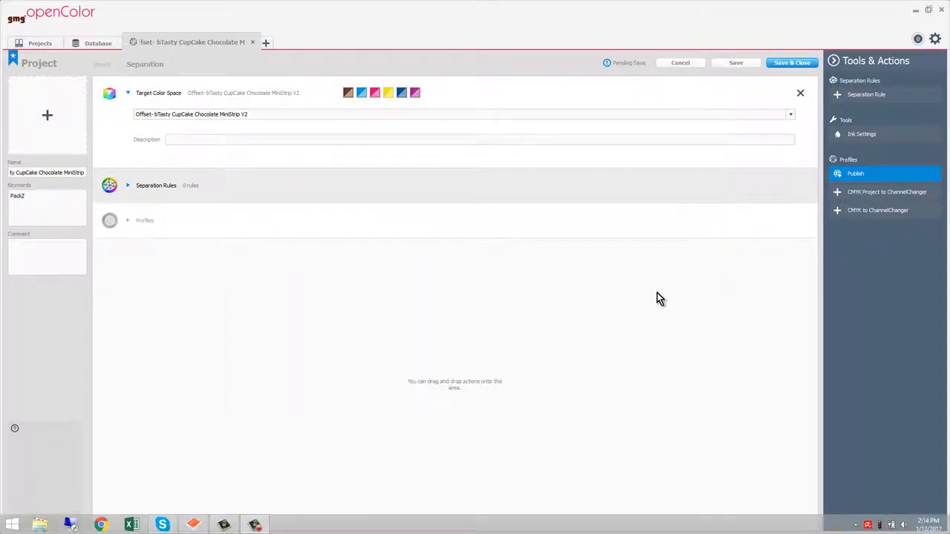
left_click(880, 175)
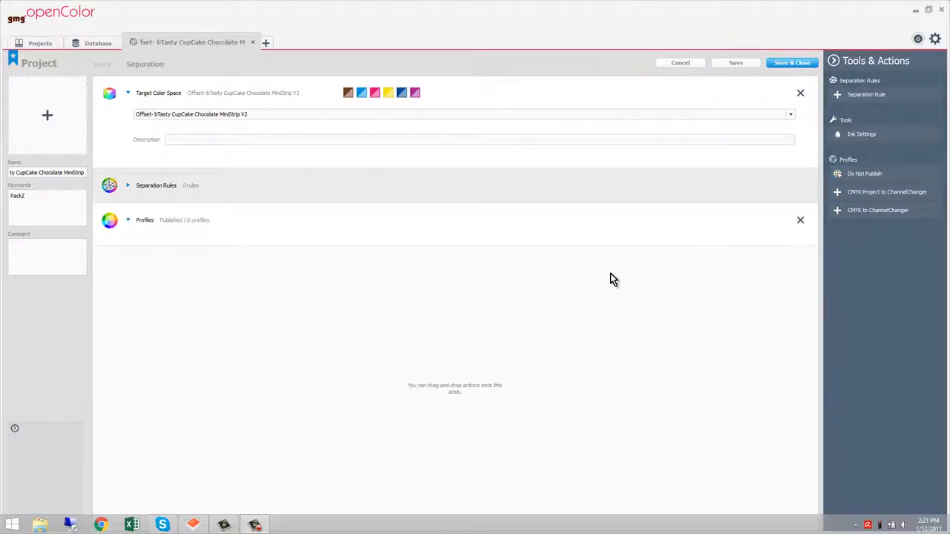
Open the Sample Offset Project - ISO Coated v2 (39L) and its Separation view
left_click(41, 44)
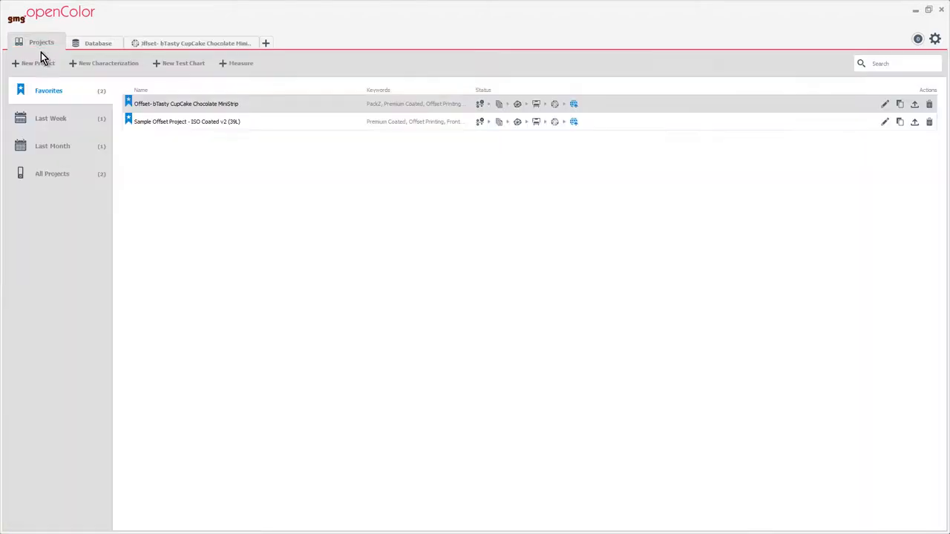
double_click(192, 121)
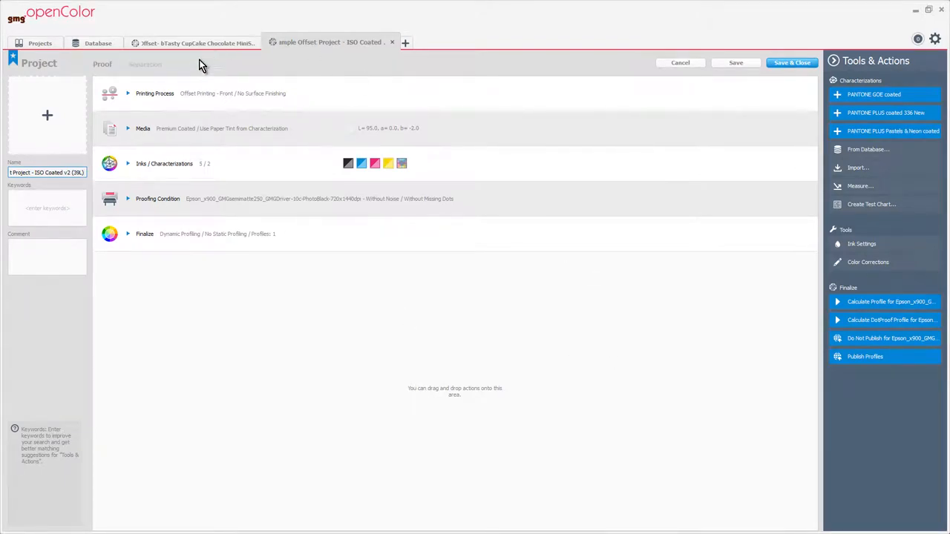
left_click(151, 66)
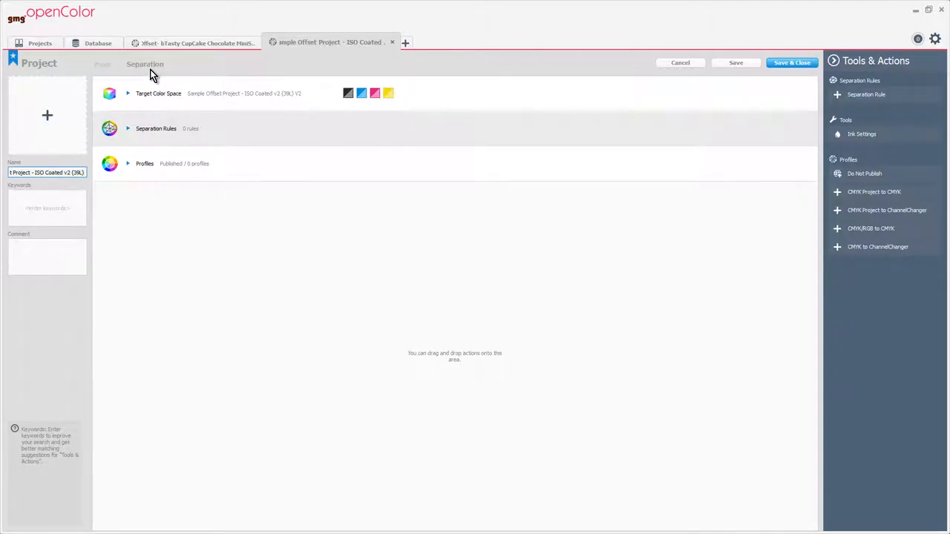
left_click(872, 173)
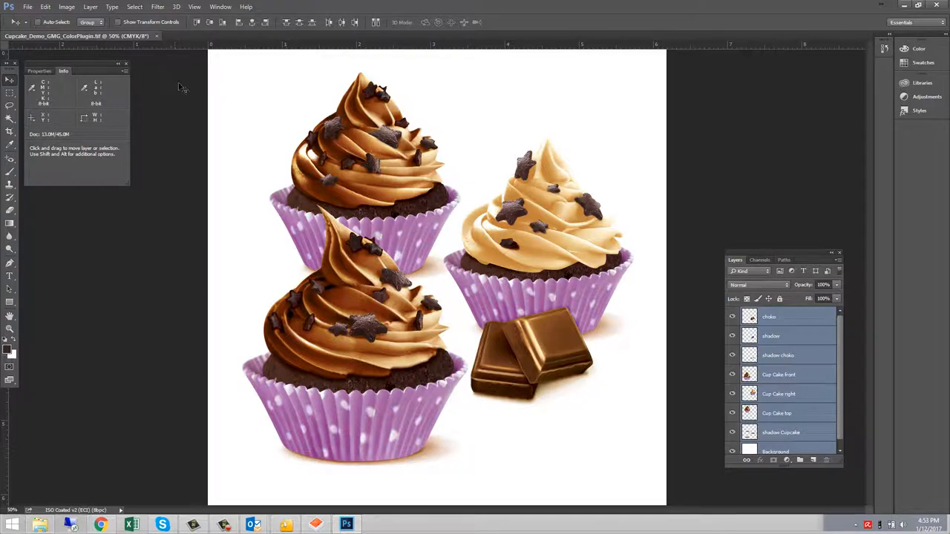
Switch to Photoshop and open the GMG ColorPlugin extension panel
left_click(223, 7)
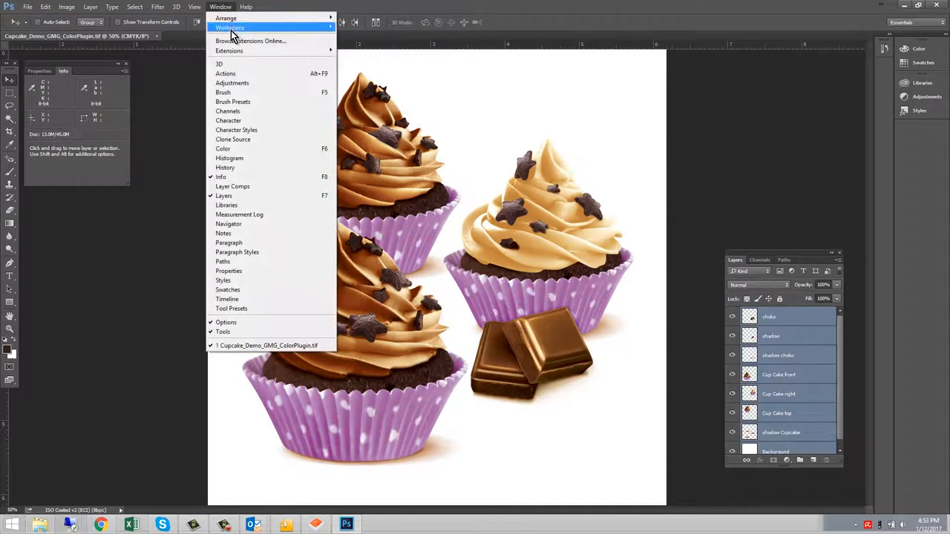
mouse_move(236, 50)
left_click(367, 61)
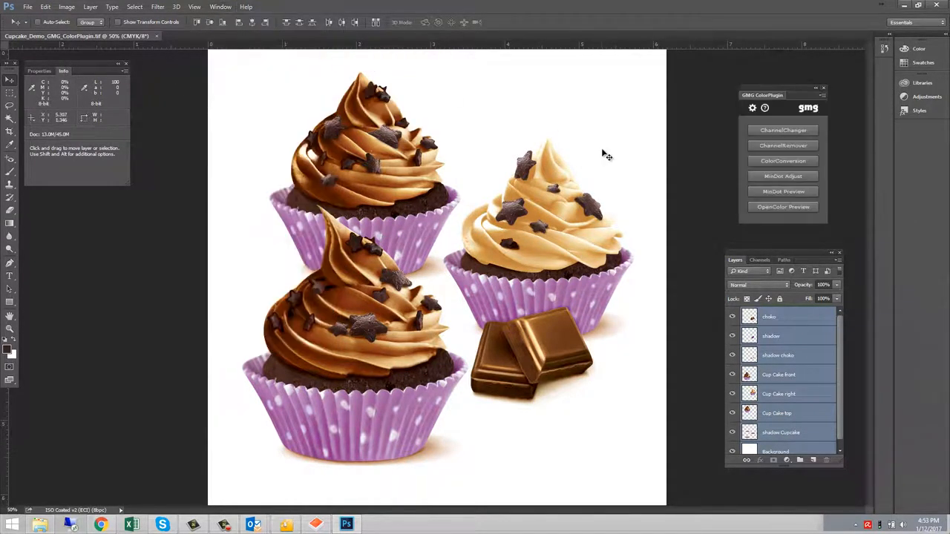
Run OpenColor Preview with the Sample Offset Project - ISO Coated v2 (39L) project
left_click(788, 209)
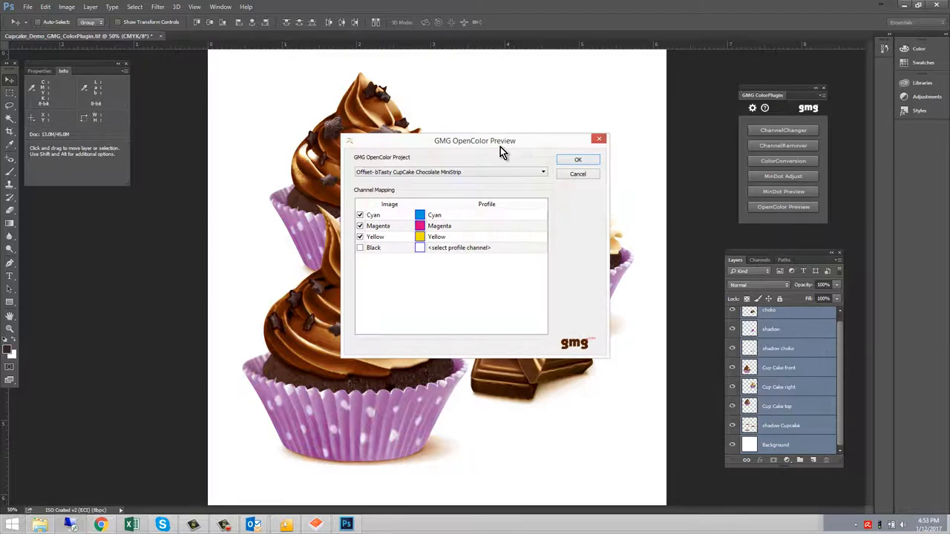
left_click(468, 171)
left_click(452, 181)
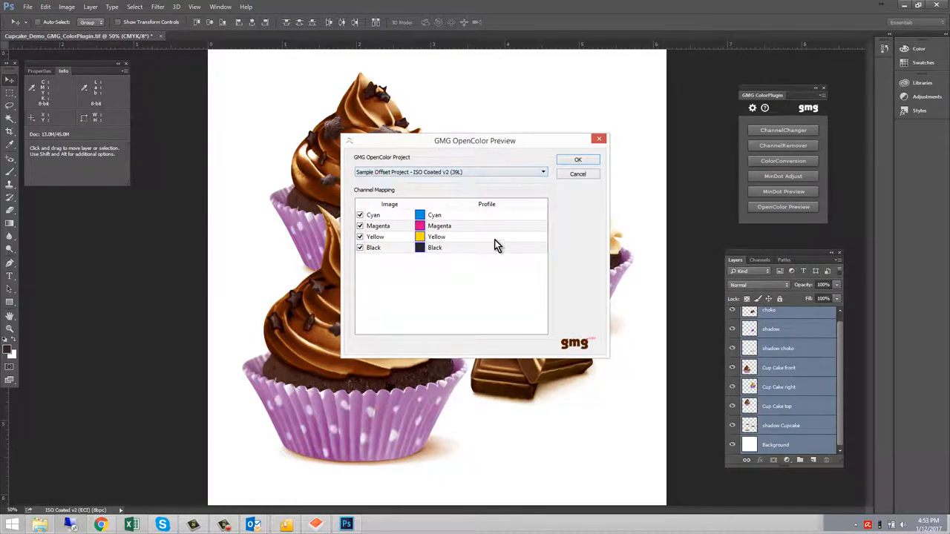
left_click(577, 159)
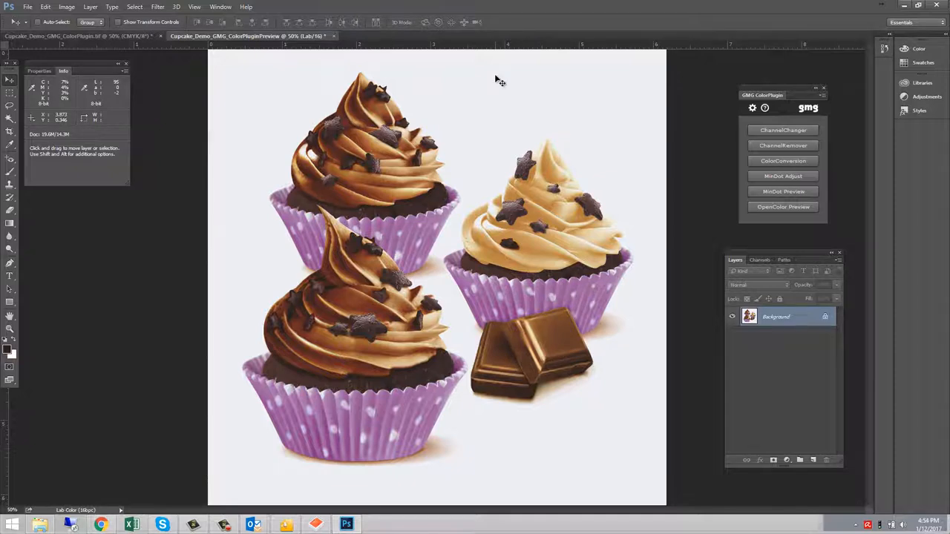
Save the preview as Cupcake_Demo_GMG_ColorPluginISOcoatedPreview.tif with the default TIFF options
left_click(27, 7)
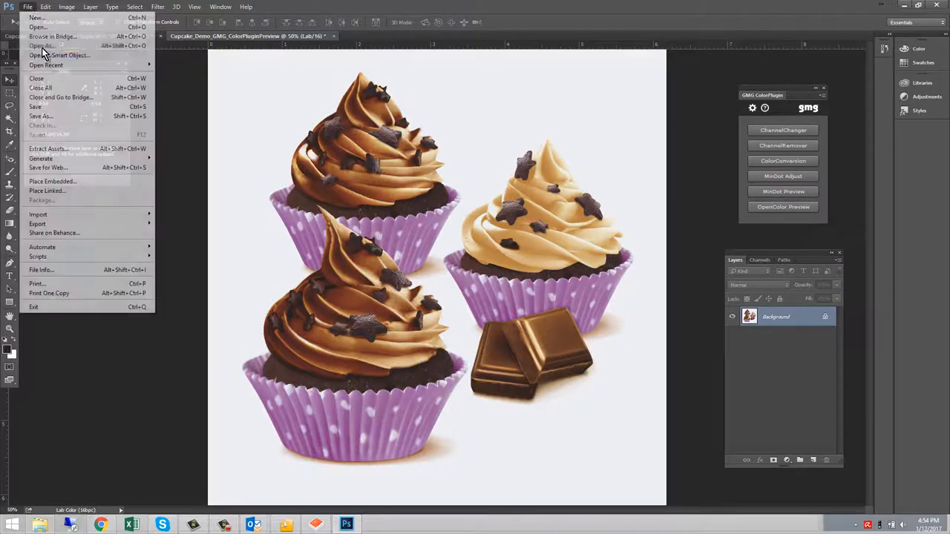
left_click(64, 116)
left_click(159, 258)
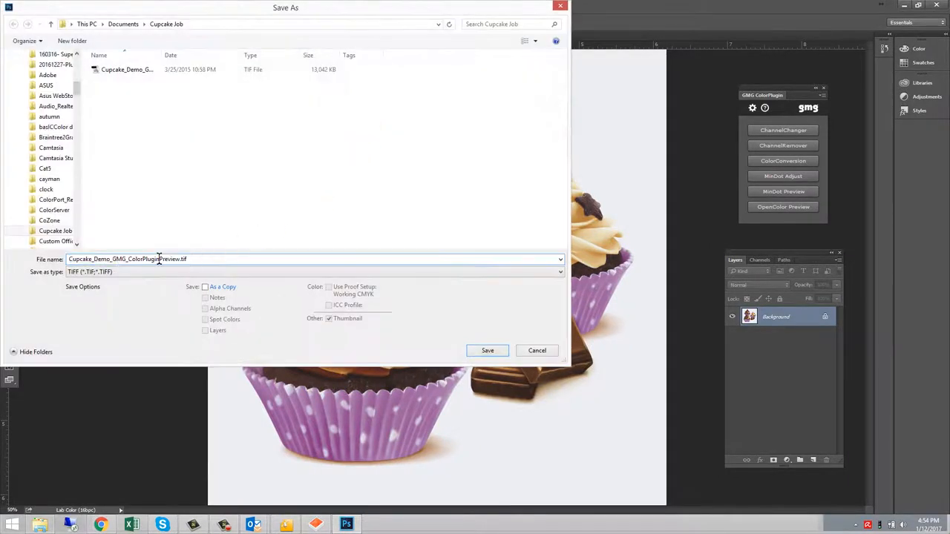
type("ISOcoated")
left_click(498, 353)
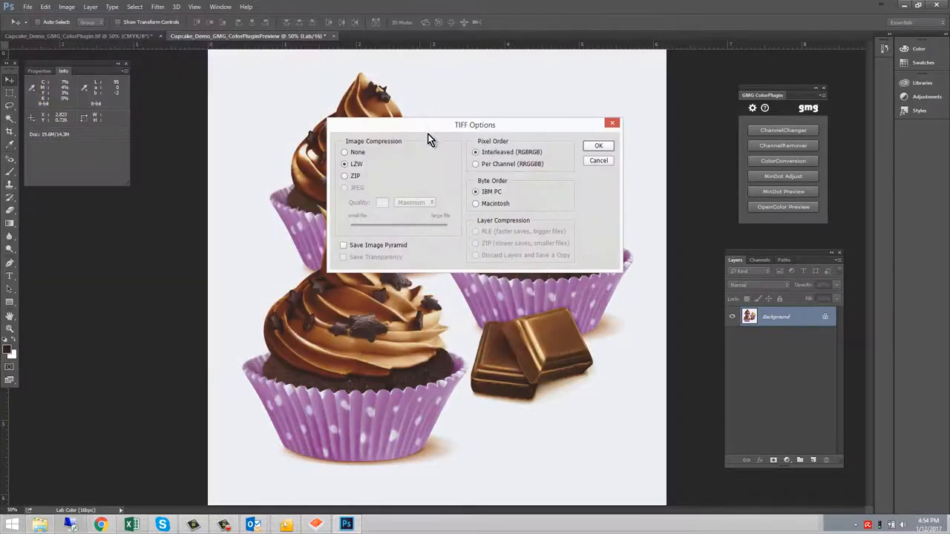
left_click(597, 146)
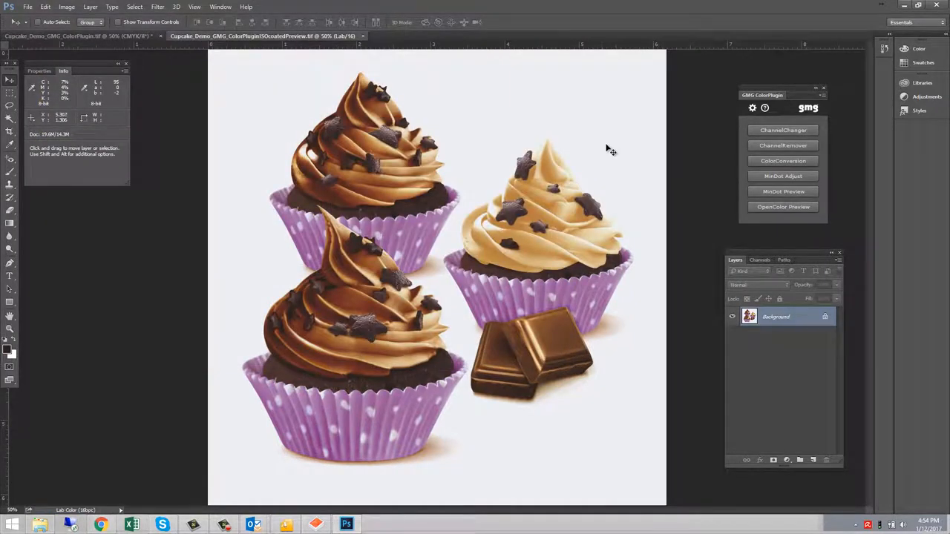
In the original CMYK cupcake document, load the 2cakes+choko channel as a selection
left_click(111, 36)
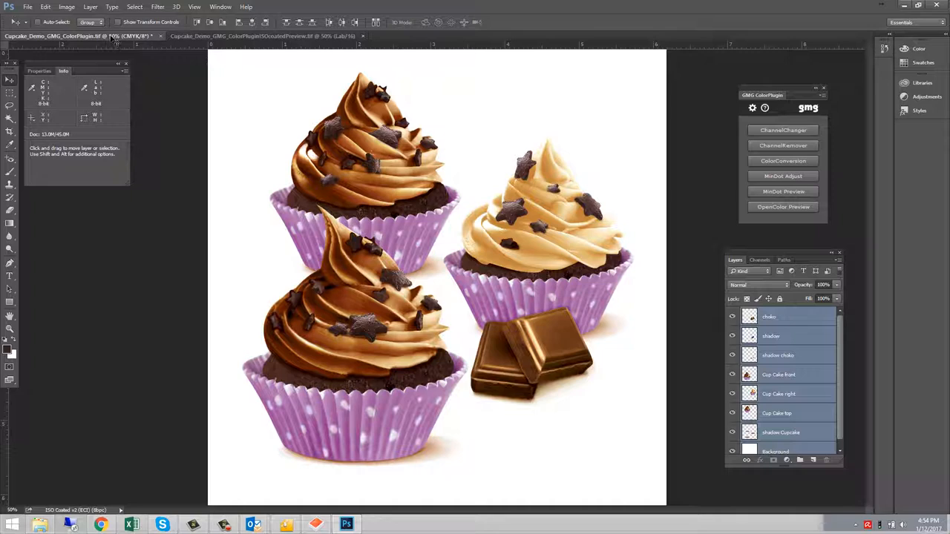
left_click(799, 319)
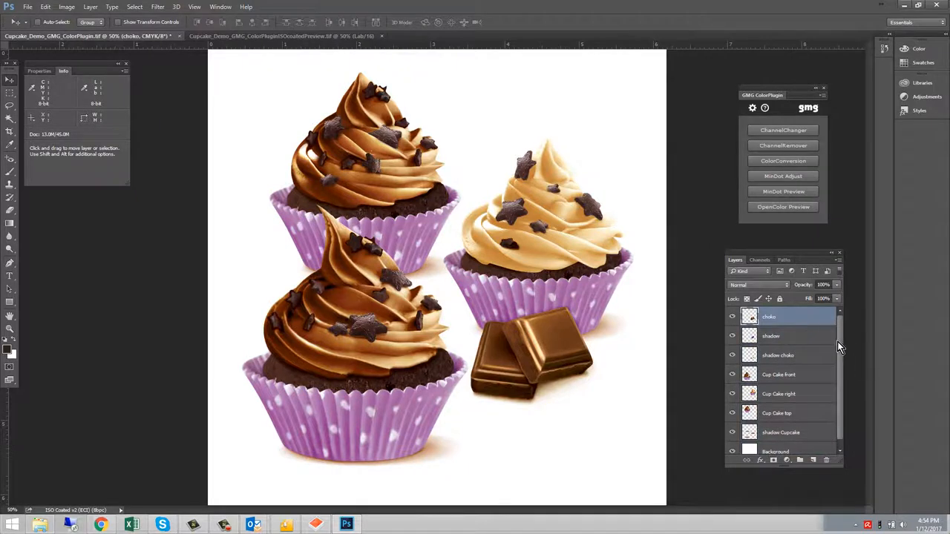
left_click_drag(837, 342, 835, 383)
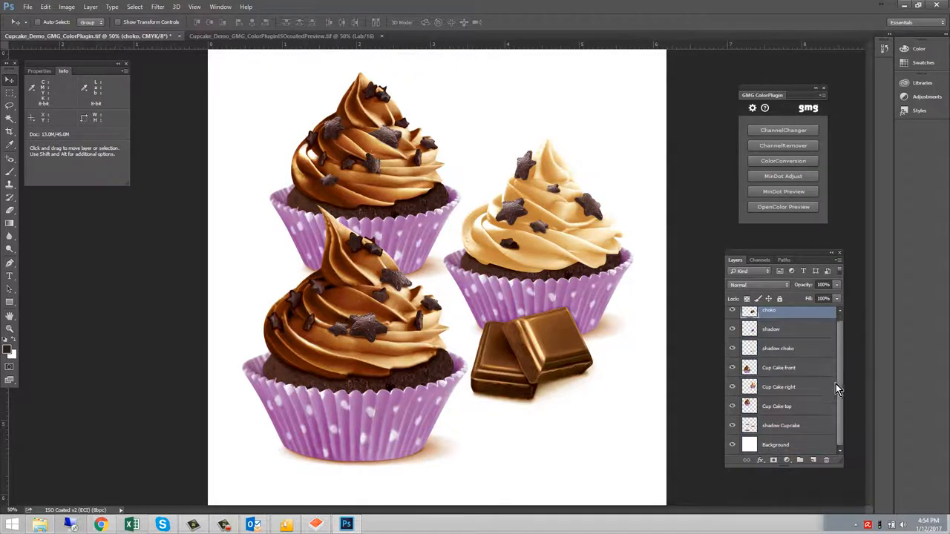
left_click(788, 445, "shift")
left_click(760, 260)
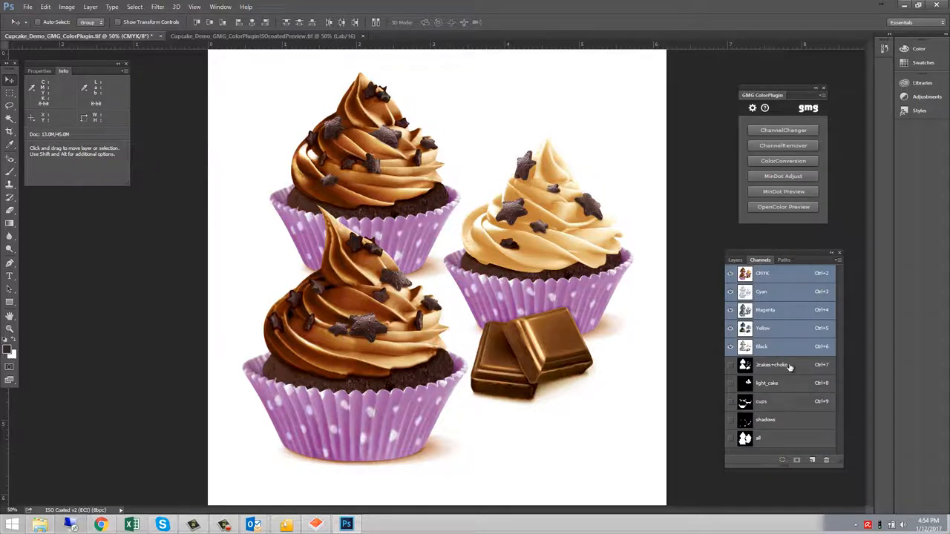
left_click(789, 367, "ctrl")
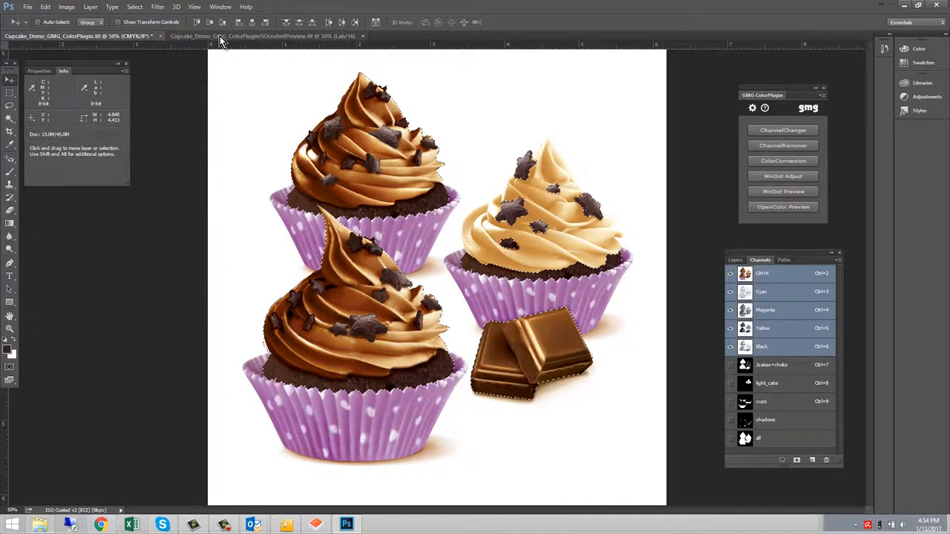
Run ChannelChanger on the selection with the Offset- bTasty CupCake Chocolate MiniStrip project and GCR level set to Medium
left_click(799, 131)
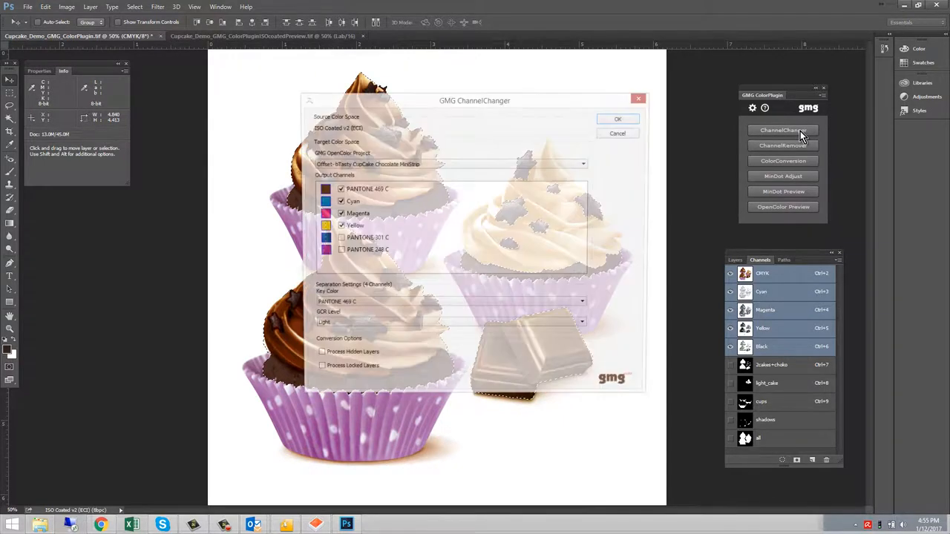
left_click_drag(384, 100, 542, 91)
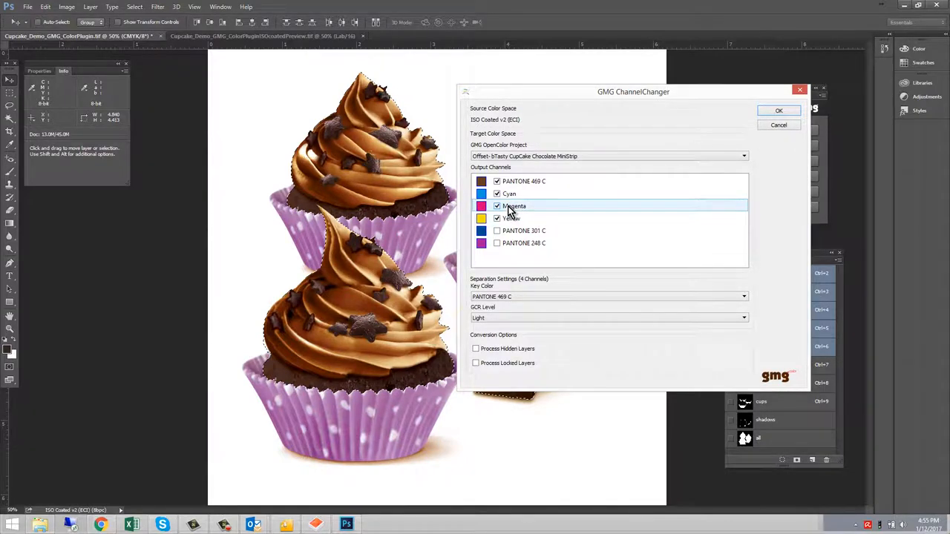
left_click(534, 319)
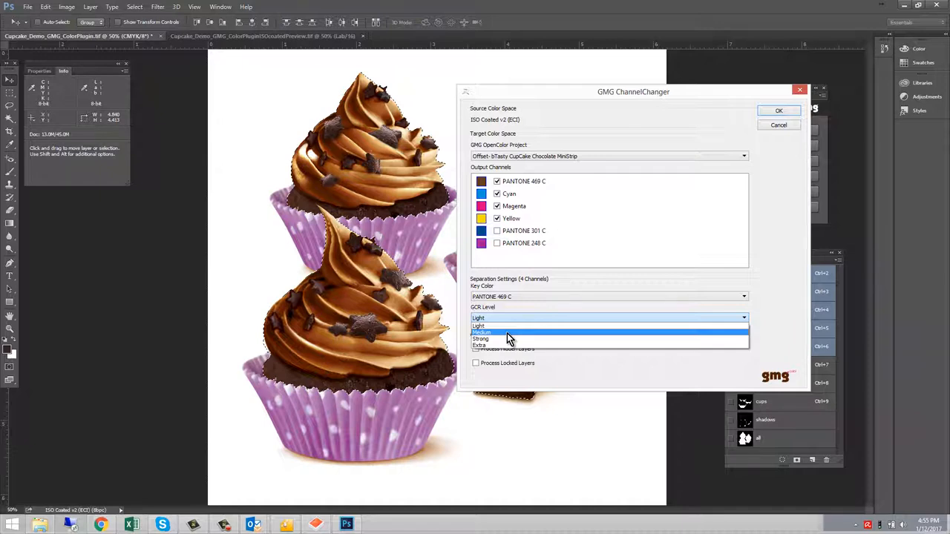
left_click(506, 333)
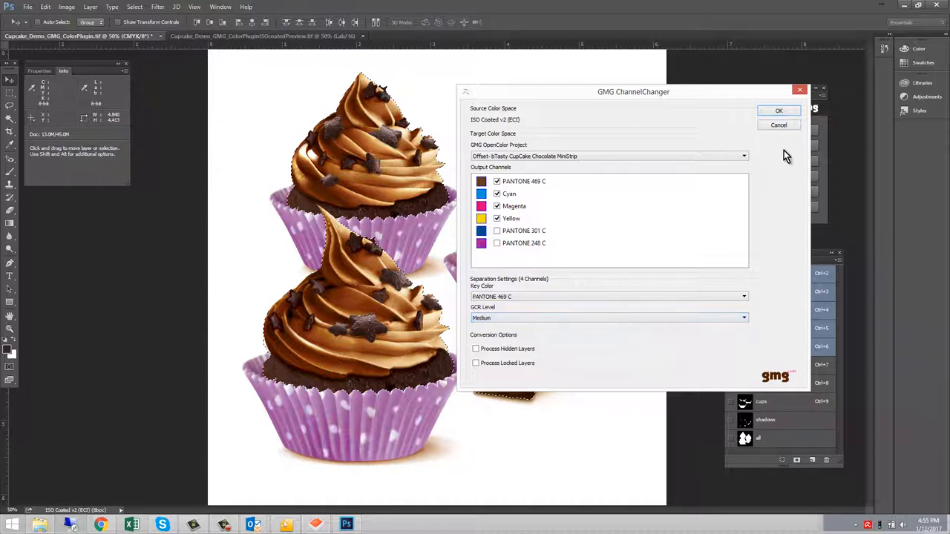
left_click(786, 111)
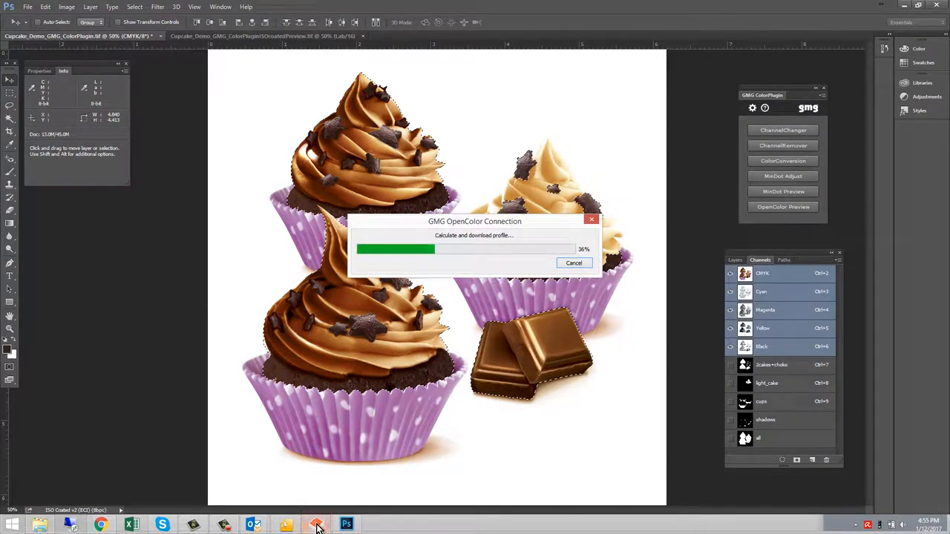
Check the separation profile calculation in the bTasty CupCake Chocolate MiniStrip project in openColor, then minimize it
left_click(316, 525)
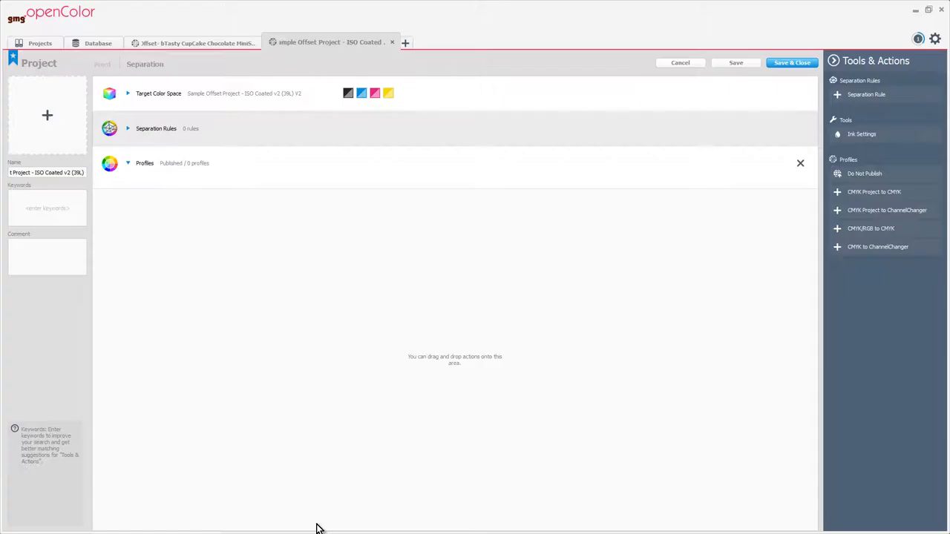
left_click(172, 43)
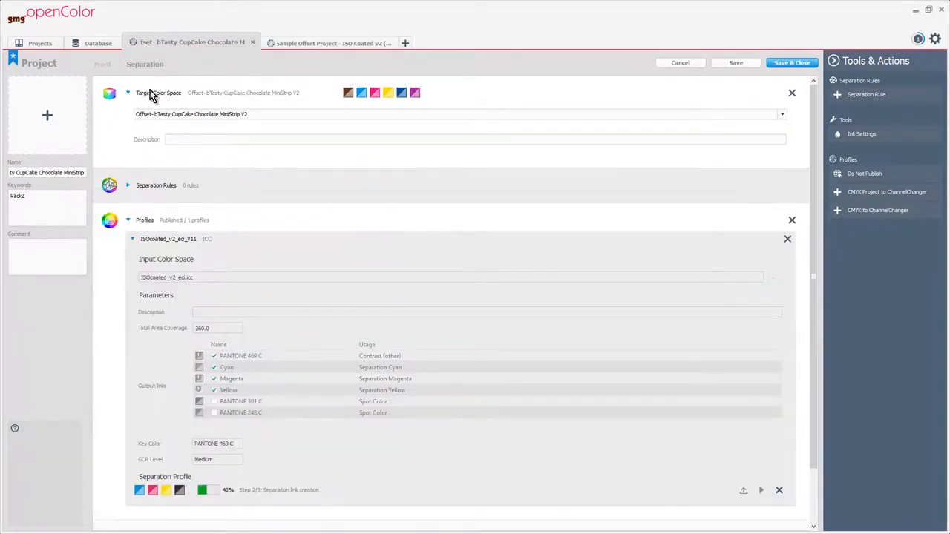
scroll(304, 276, "down", 1)
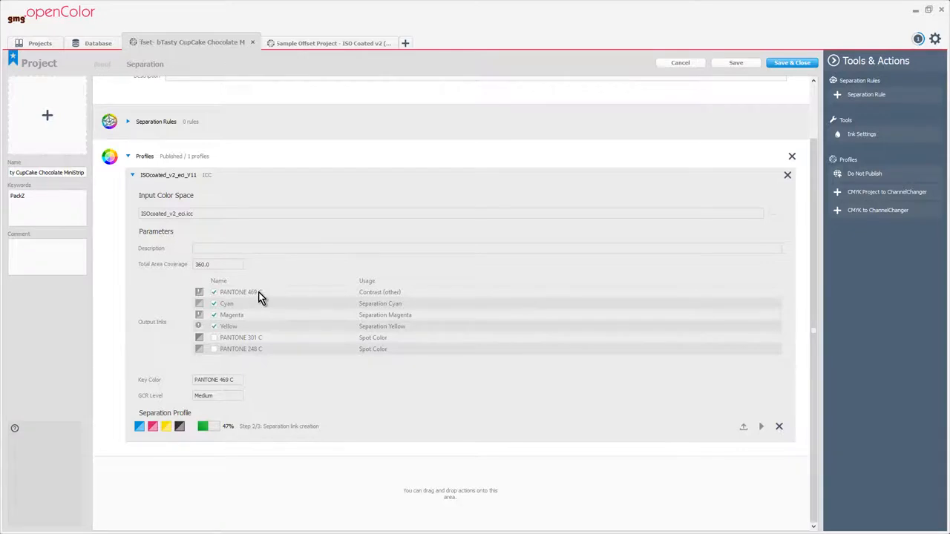
left_click(914, 11)
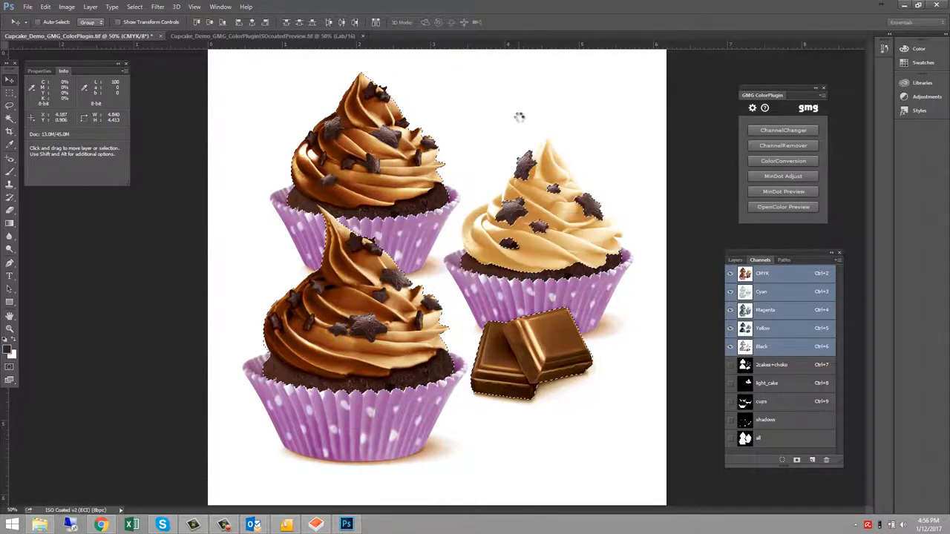
Load the light_cake channel as a selection
left_click(791, 445, "shift")
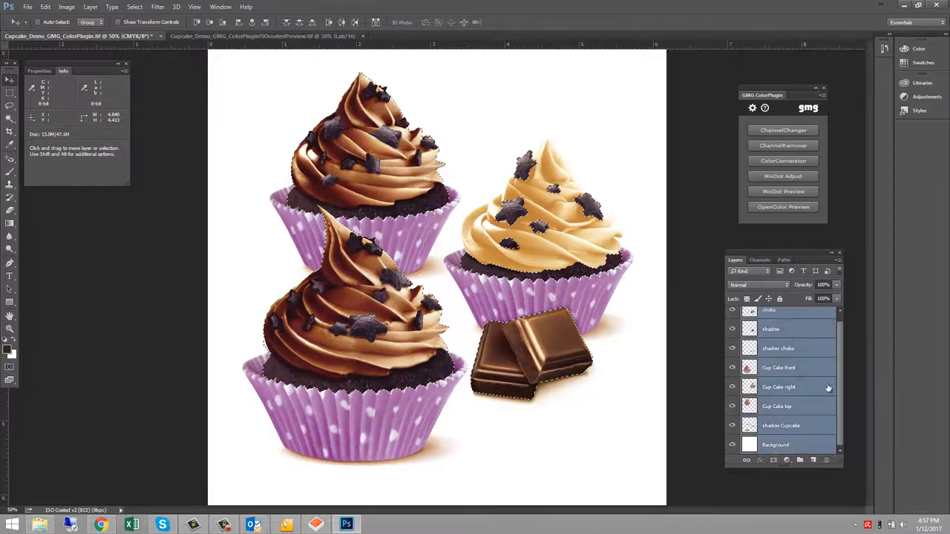
left_click(761, 260)
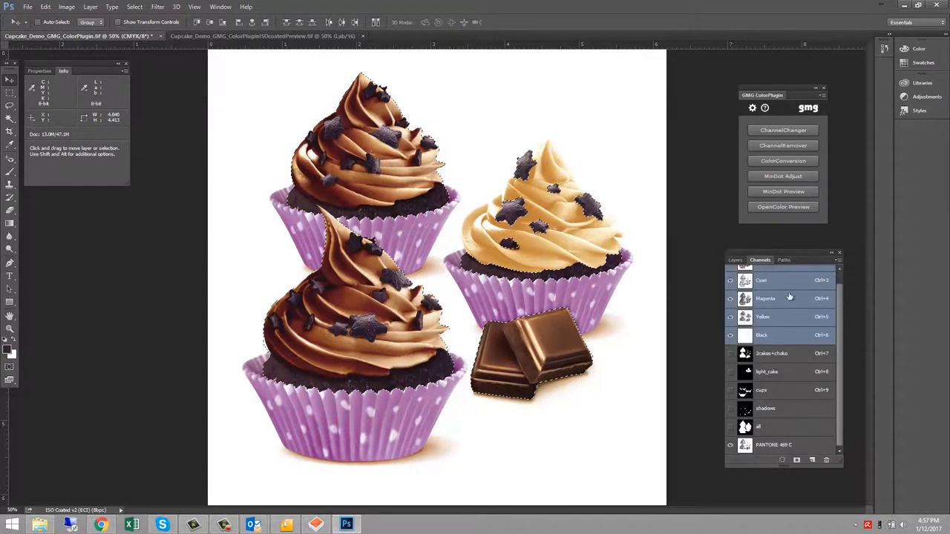
left_click(788, 377, "ctrl")
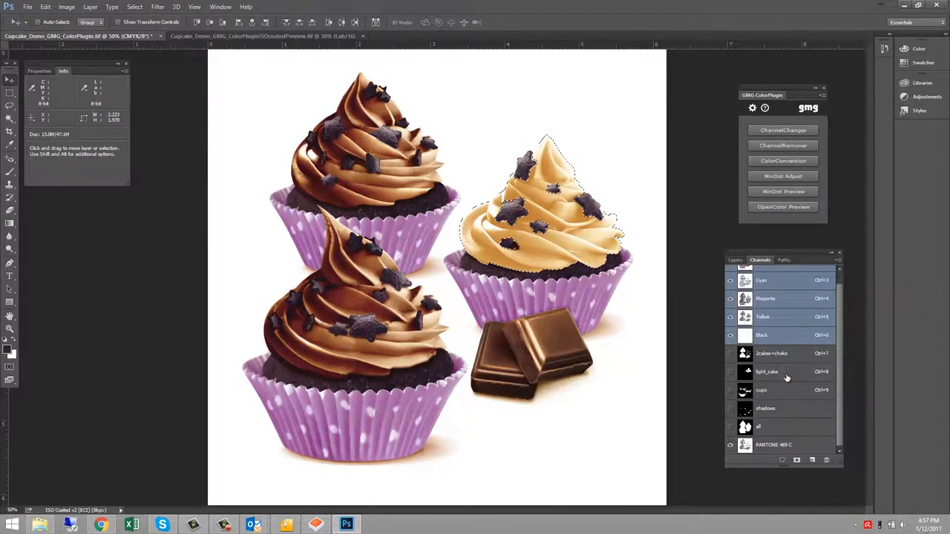
Run ChannelChanger with Cyan excluded from the output channels and merge into the existing PANTONE 469 C spot channel
left_click(779, 132)
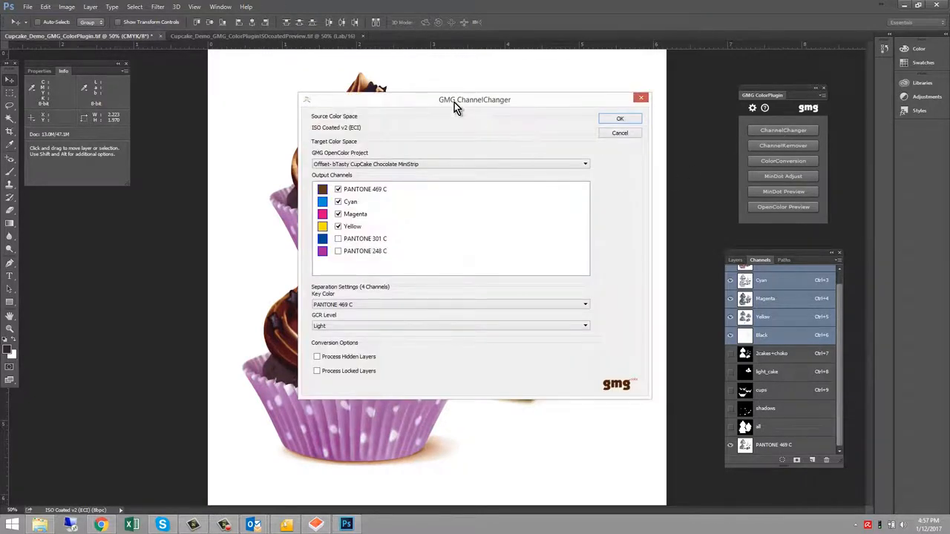
left_click_drag(454, 103, 300, 119)
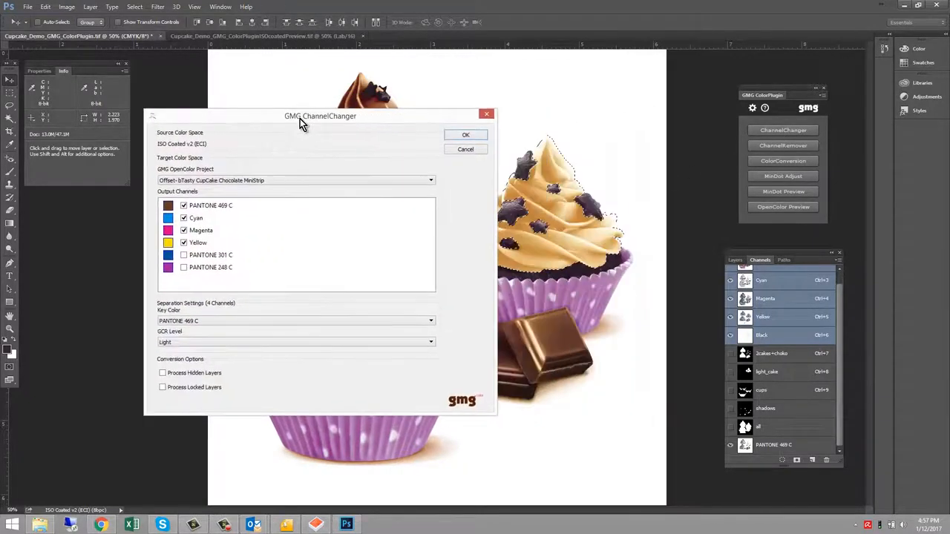
left_click(184, 218)
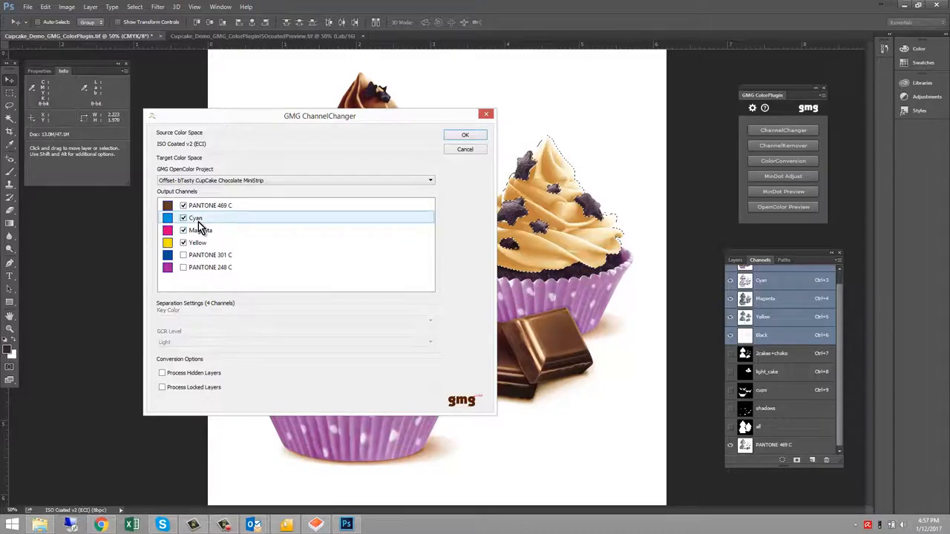
left_click(465, 135)
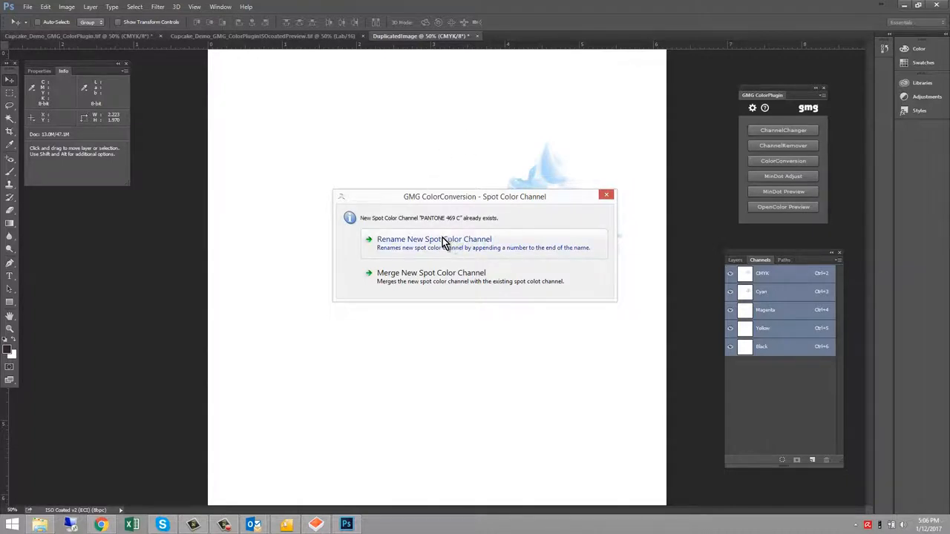
left_click(444, 282)
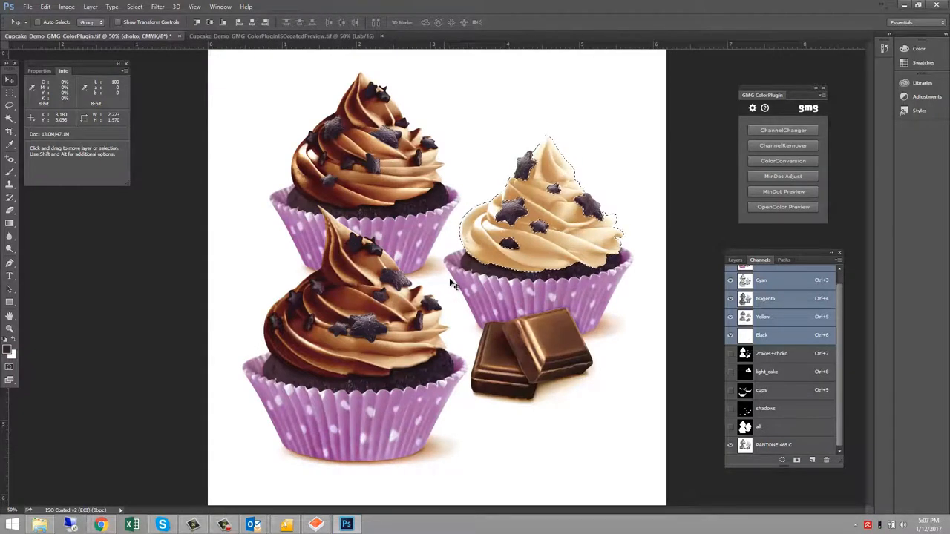
Select the Background layer and load the cups channel as a selection
left_click(735, 260)
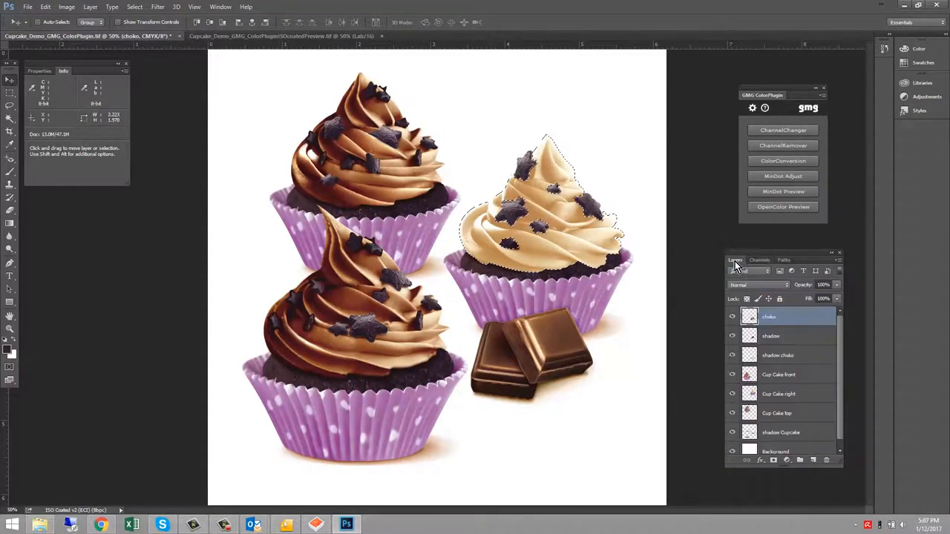
left_click_drag(838, 429, 838, 443)
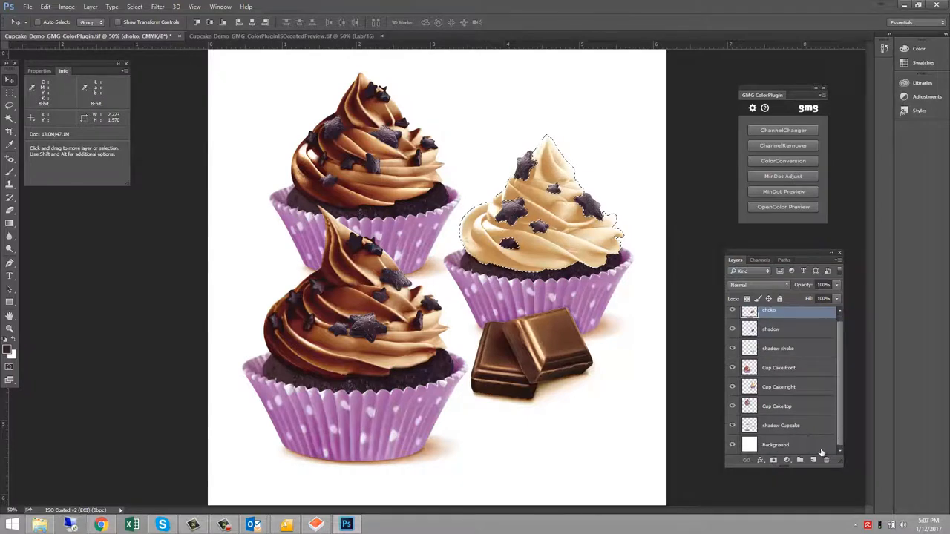
left_click(787, 446, "shift")
left_click(760, 262)
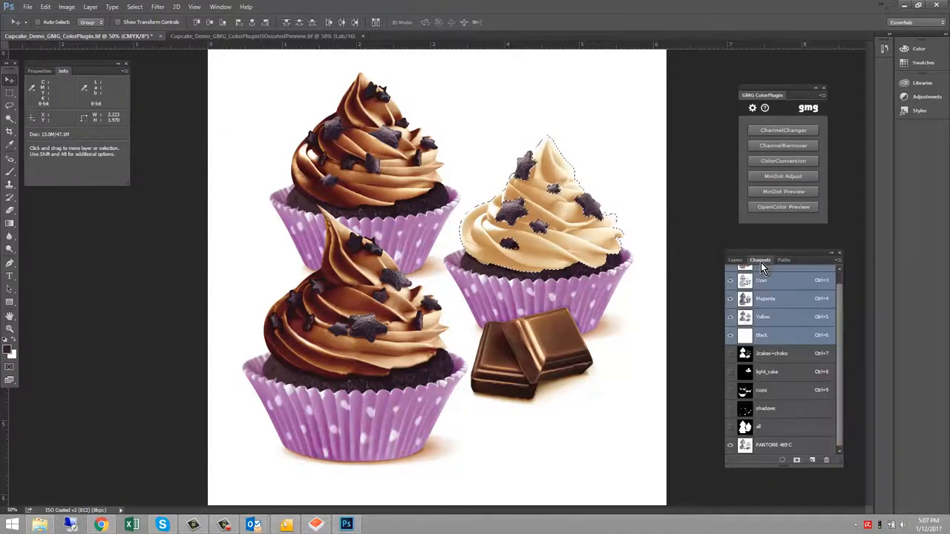
left_click(792, 393, "ctrl")
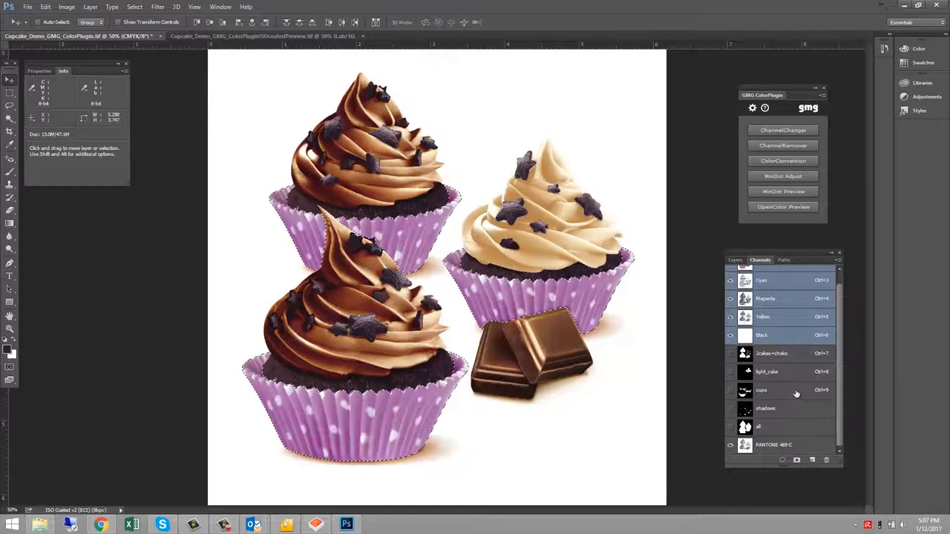
Run ChannelChanger with only PANTONE 301 C and PANTONE 248 C as output channels
left_click(777, 130)
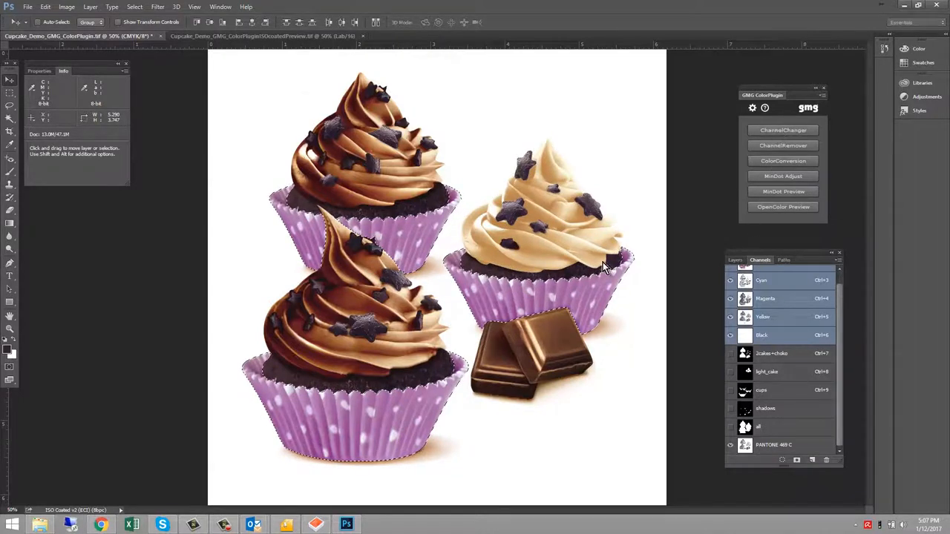
left_click(338, 227)
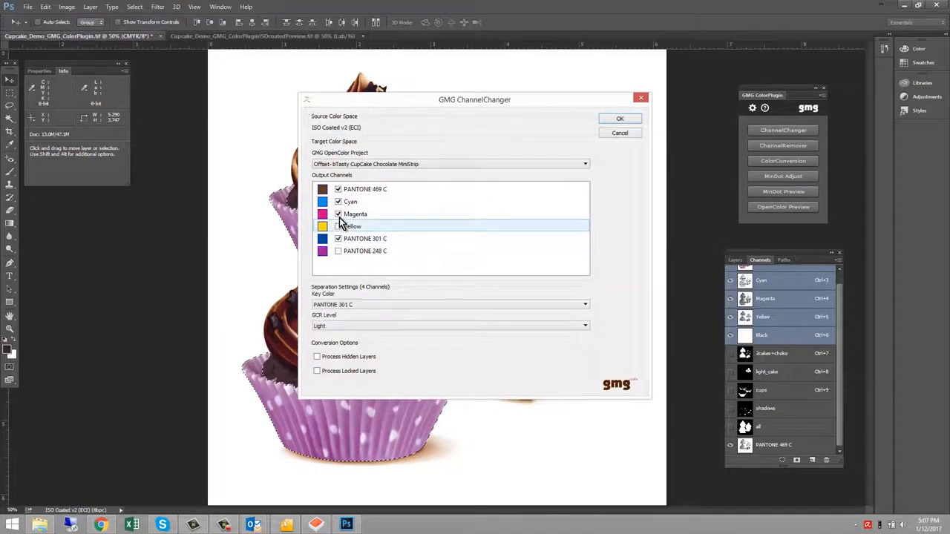
left_click(339, 215)
left_click(339, 202)
left_click(339, 191)
left_click(338, 251)
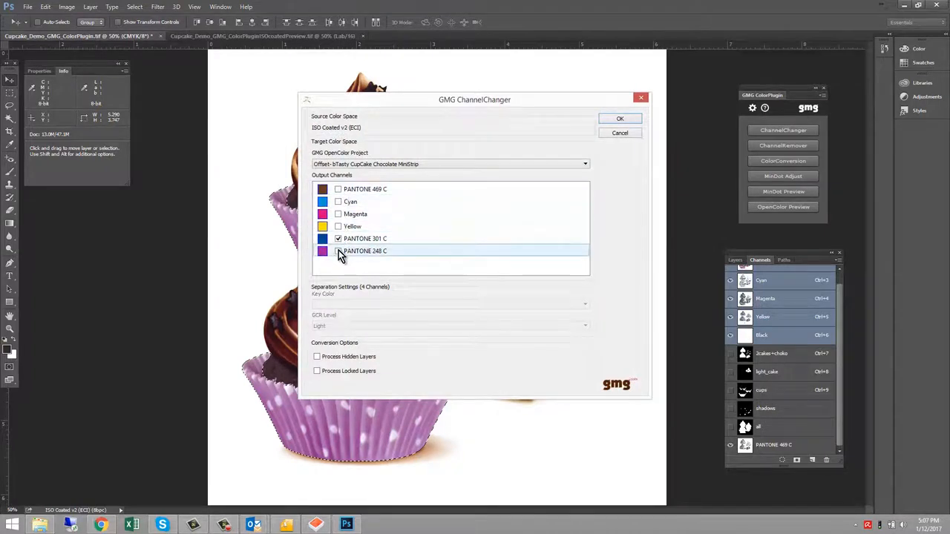
left_click(620, 119)
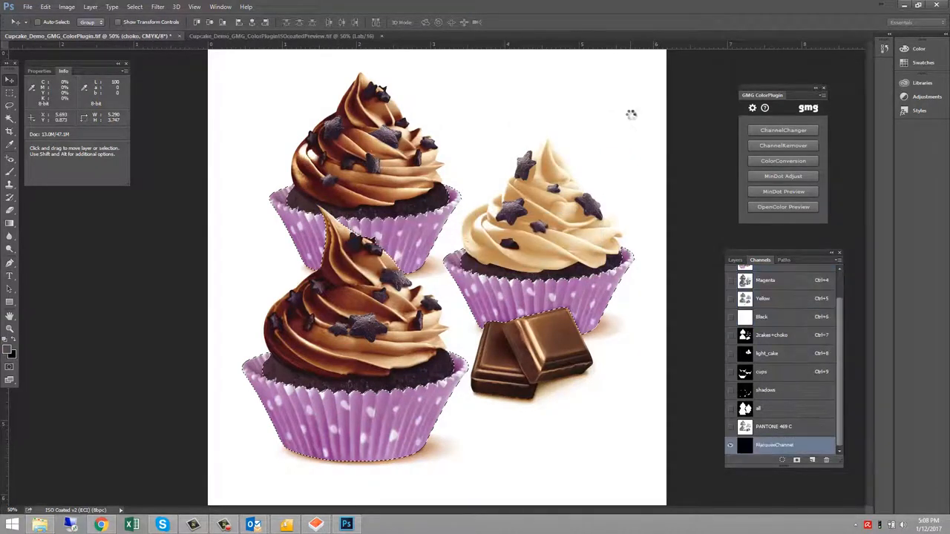
Select the Background layer and load the shadows channel as a selection
left_click(734, 261)
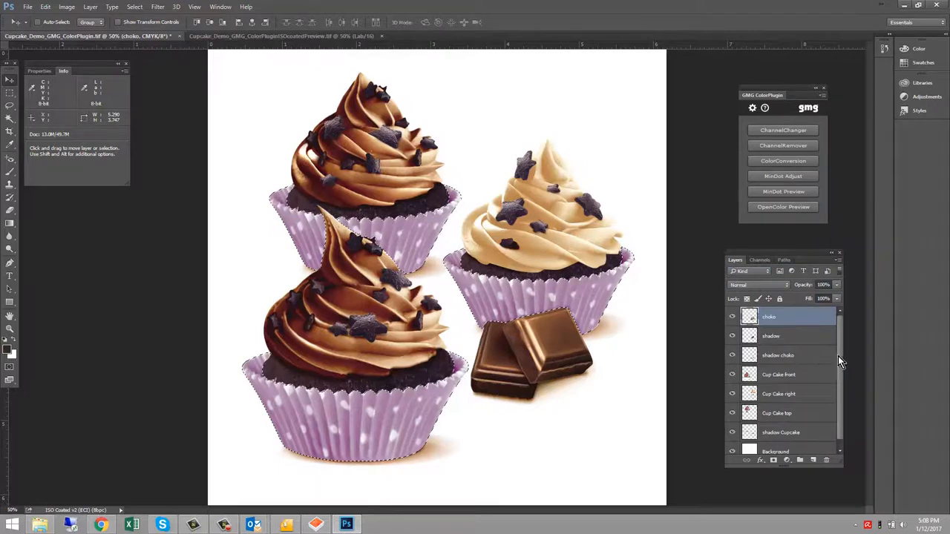
scroll(807, 430, "down", 1)
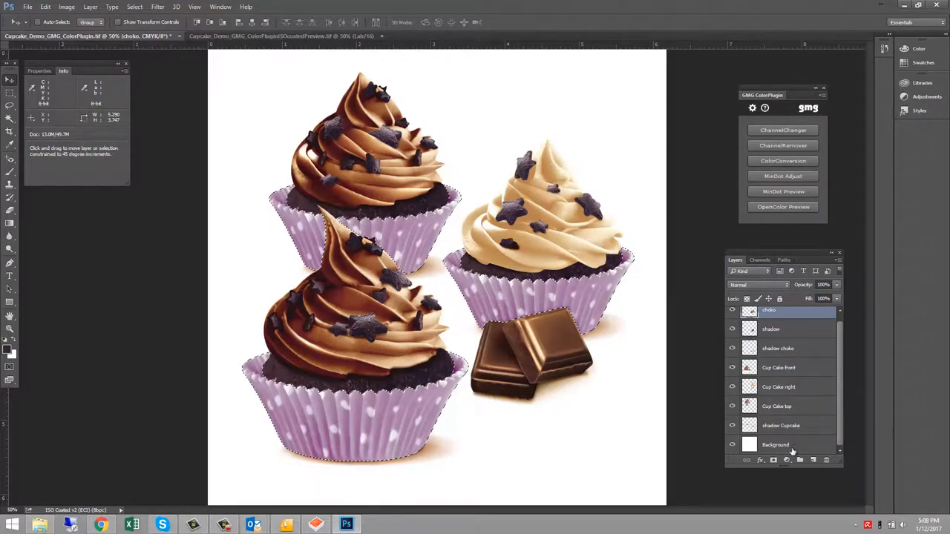
left_click(791, 448, "shift")
left_click(762, 262)
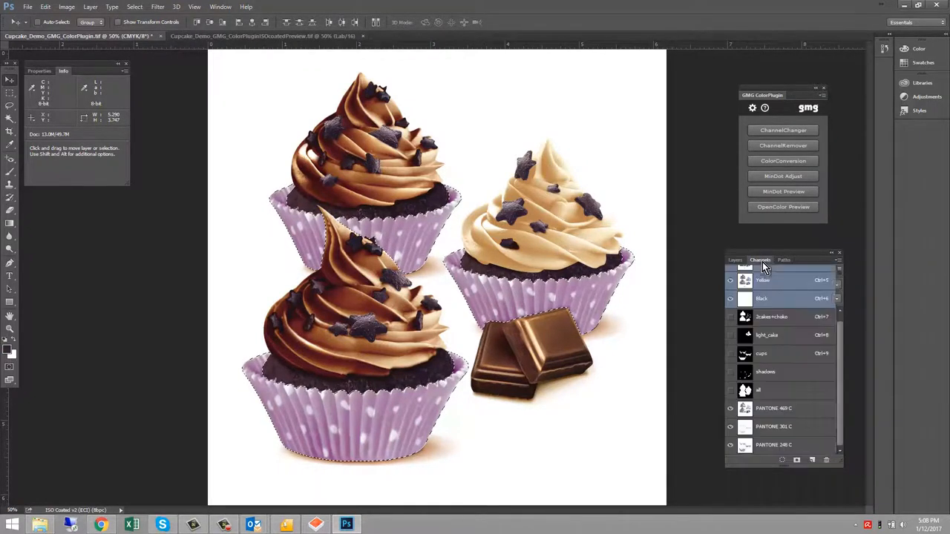
left_click(791, 374, "ctrl")
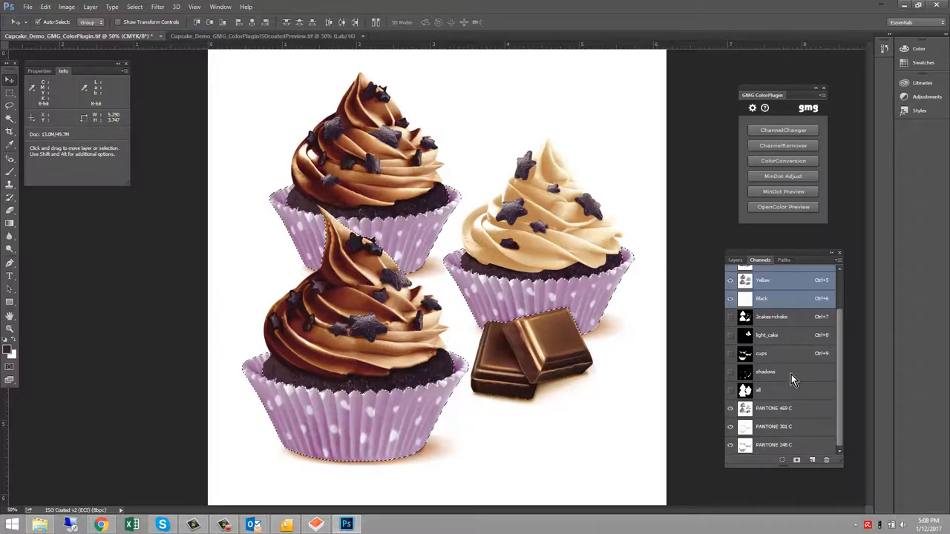
Run ChannelChanger with only PANTONE 469 C as output and merge it into the existing PANTONE 469 C channel
left_click(785, 130)
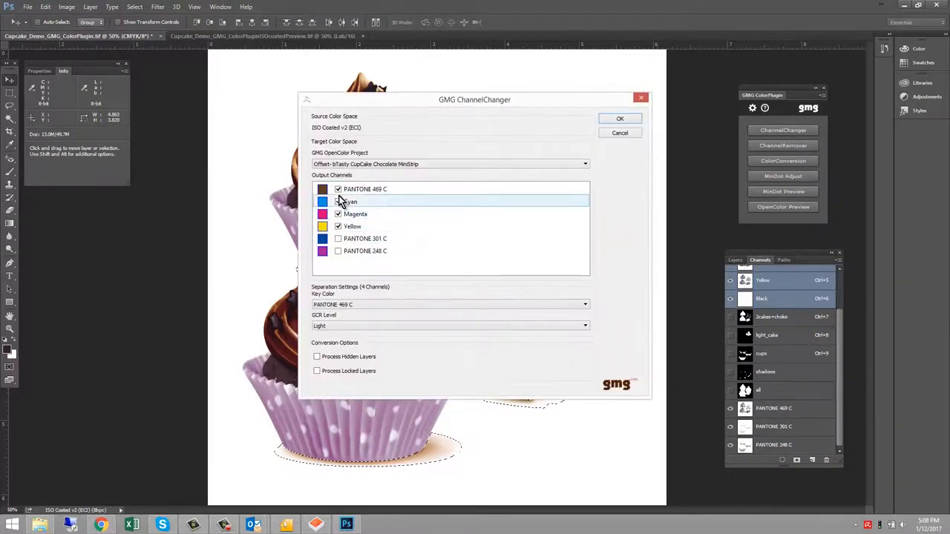
left_click(338, 201)
left_click(338, 214)
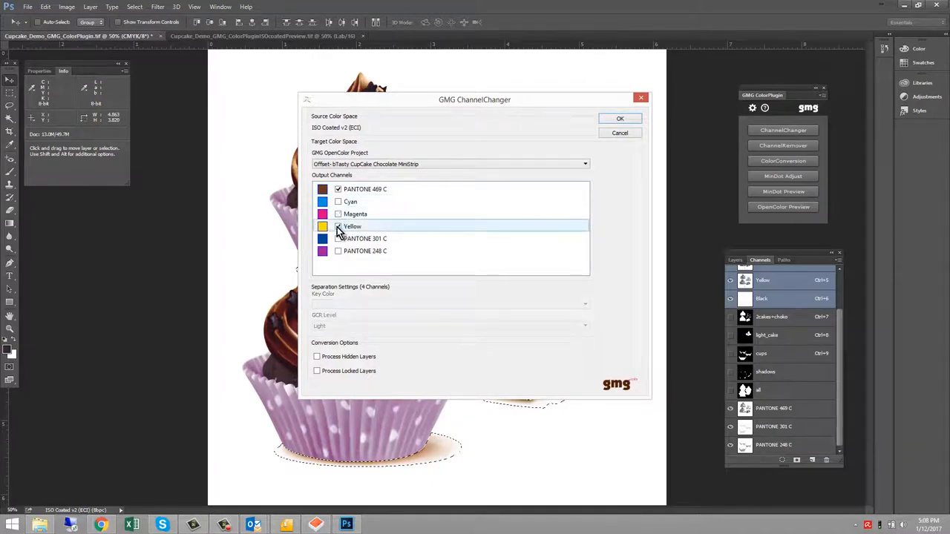
left_click(338, 226)
left_click(628, 121)
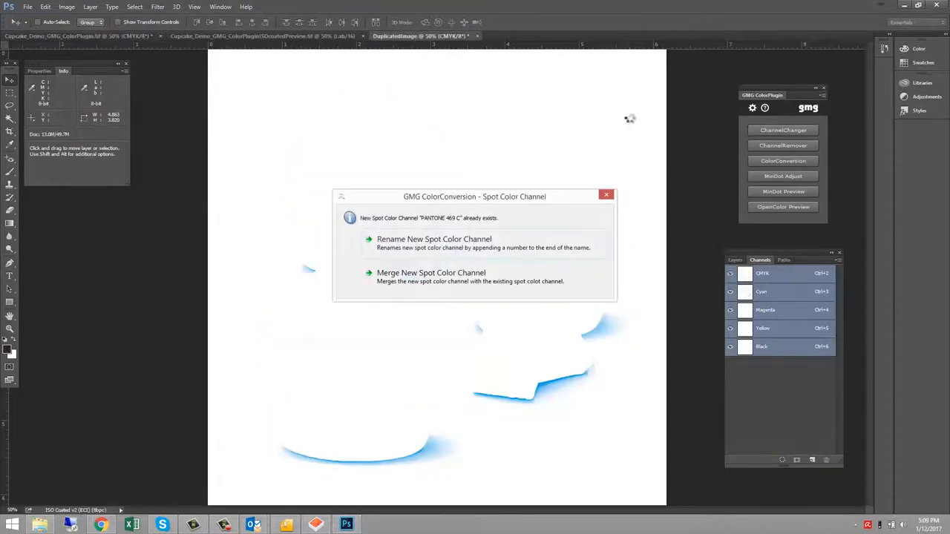
left_click(428, 275)
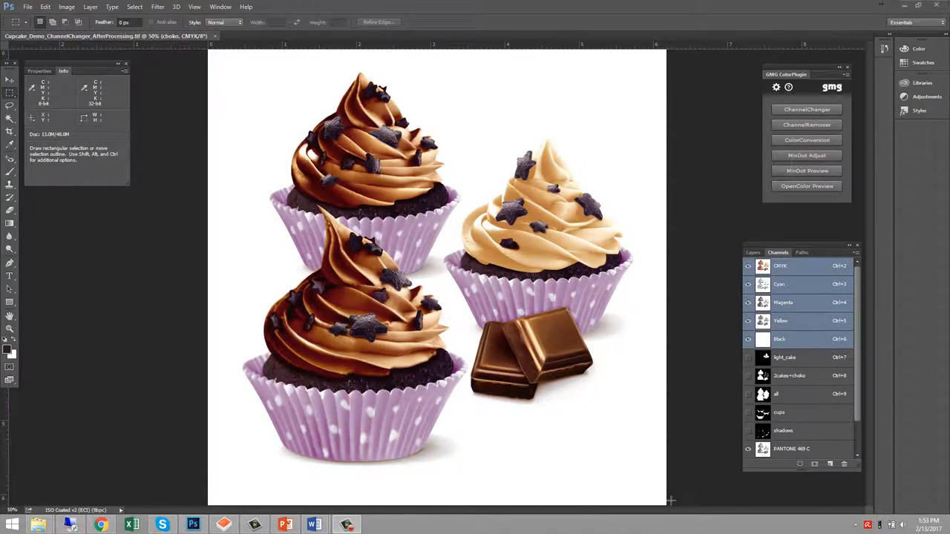
Hide the Yellow, Magenta and Cyan channels in the processed document to inspect the remaining separations
left_click(748, 321)
left_click(748, 302)
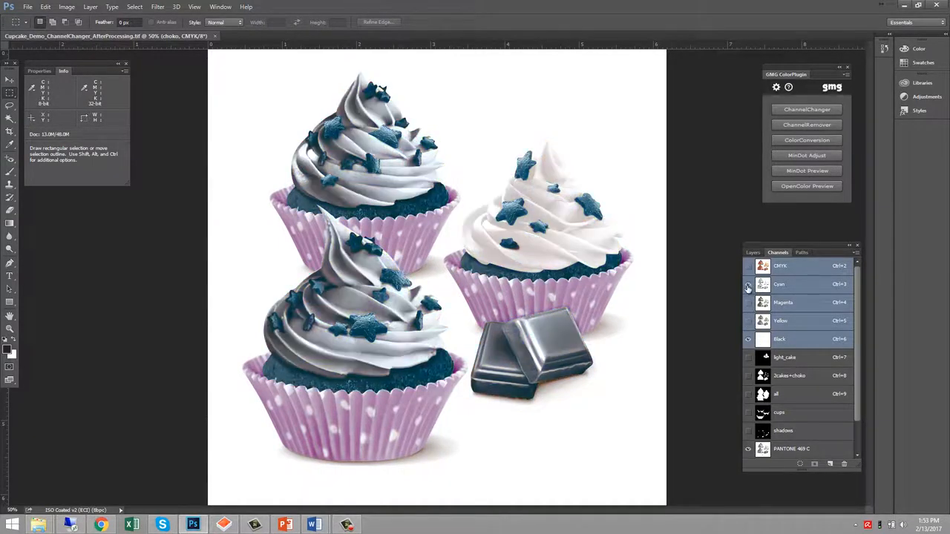
left_click(748, 284)
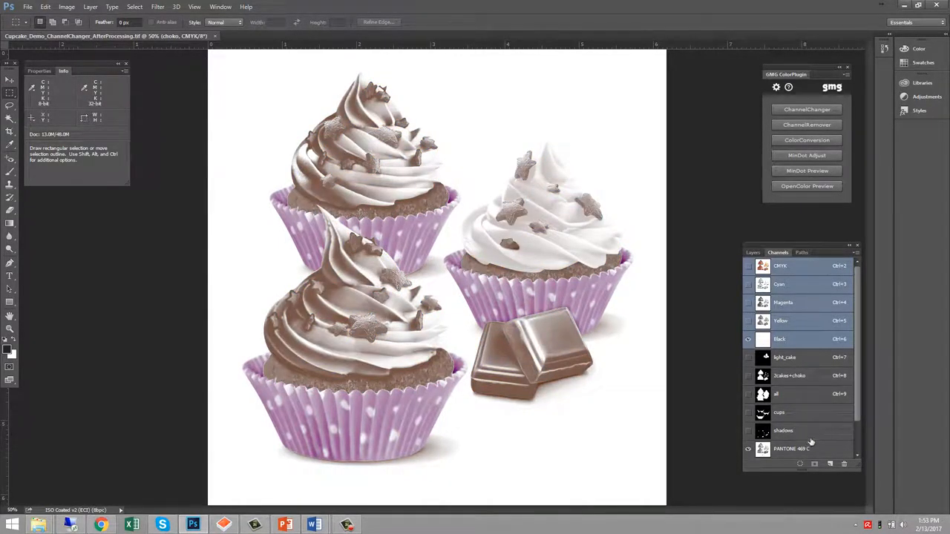
Toggle the visibility of the PANTONE 469 C, 301 C and 248 C channels to inspect each separation, then return to the composite view
left_click_drag(858, 407, 859, 439)
left_click(748, 412)
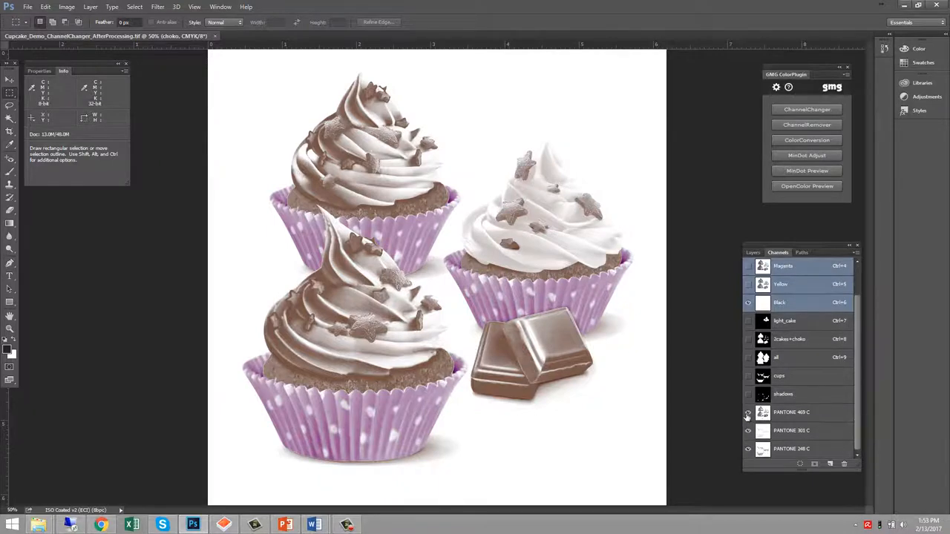
left_click(748, 430)
left_click(747, 449)
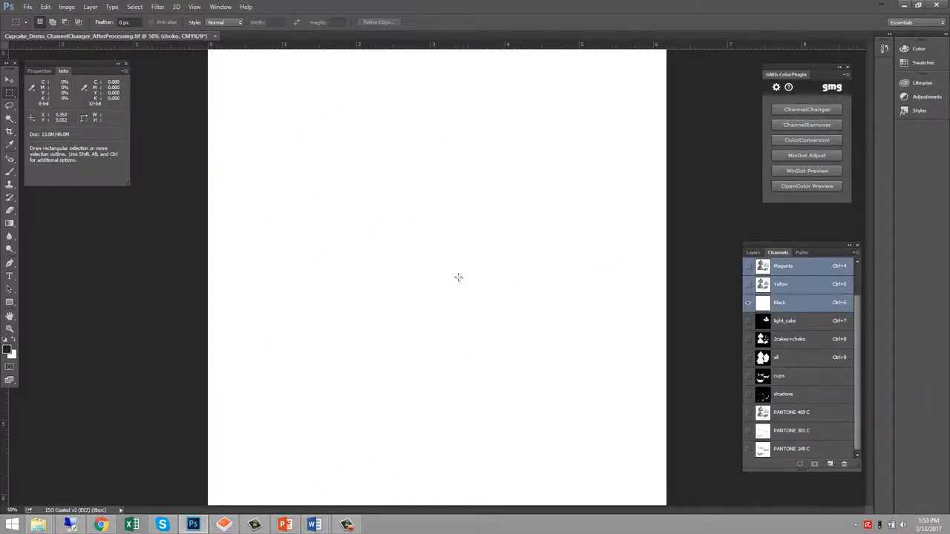
left_click(747, 415)
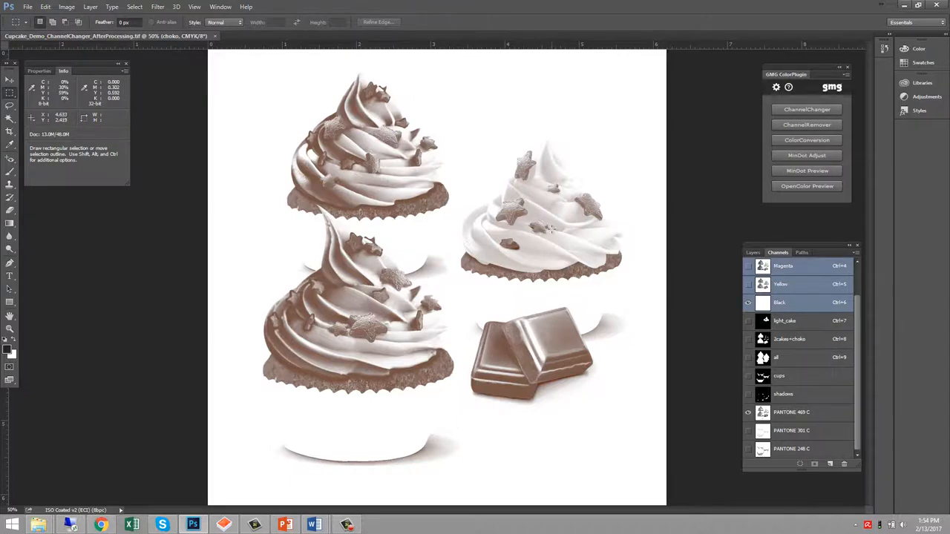
left_click(748, 432)
left_click(748, 449)
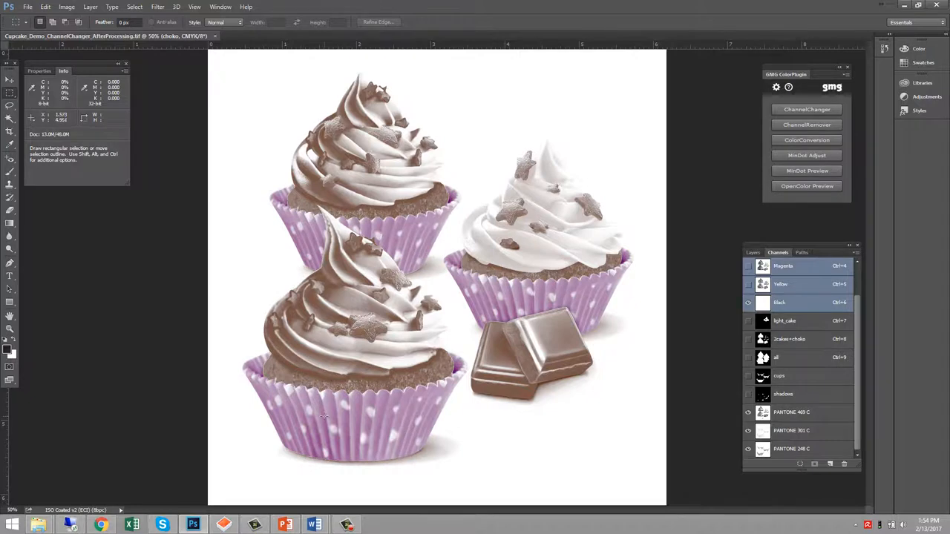
key("ctrl+2")
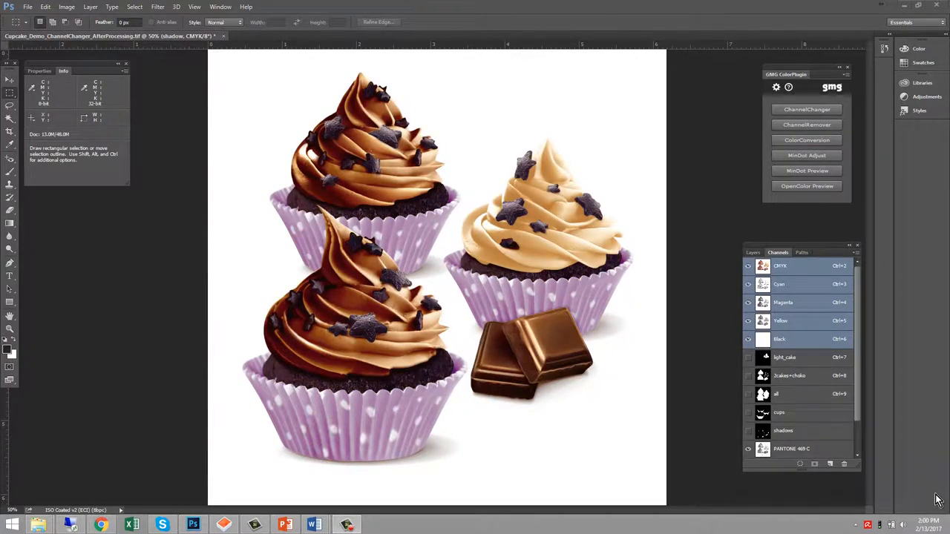
Toggle the visibility of the layers in the original document to compare the choko layer with the other layers, leaving all visible
left_click(751, 253)
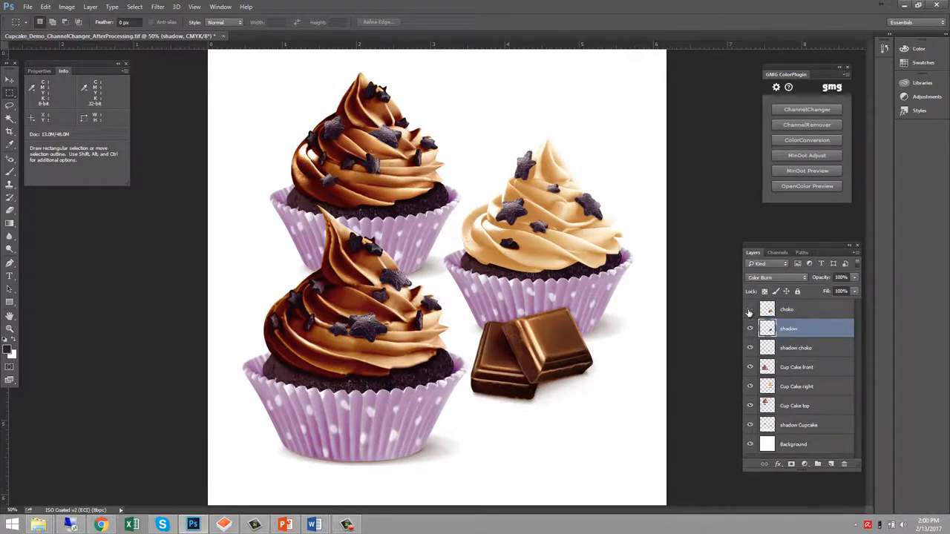
left_click_drag(750, 310, 753, 451)
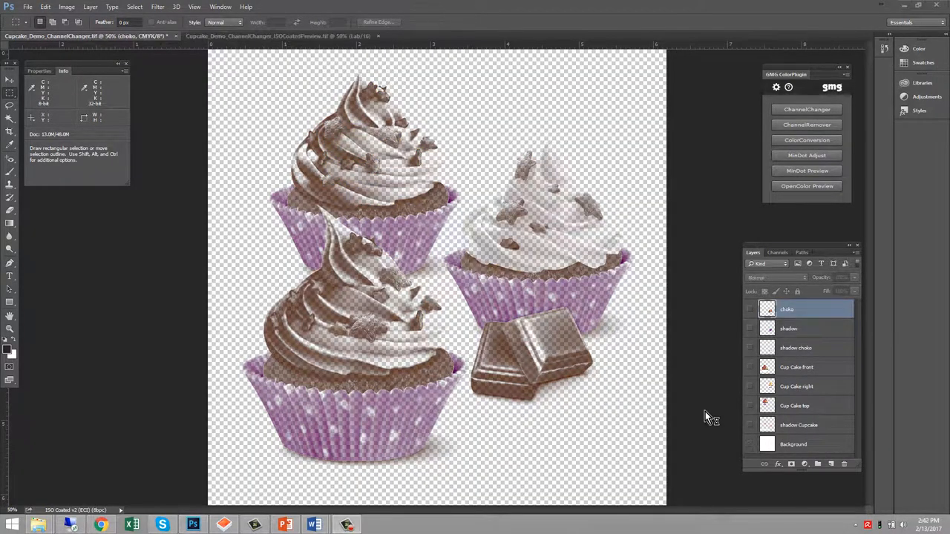
left_click(751, 309)
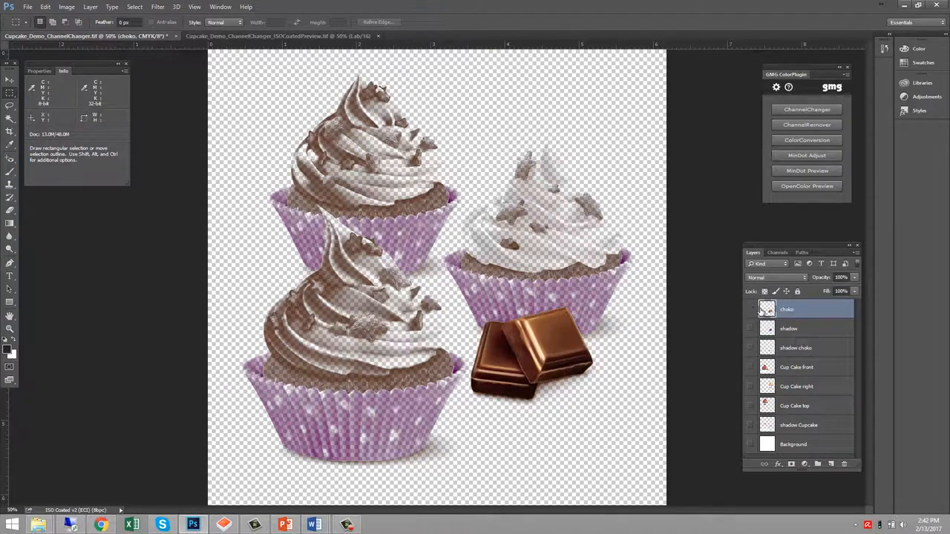
left_click(751, 309)
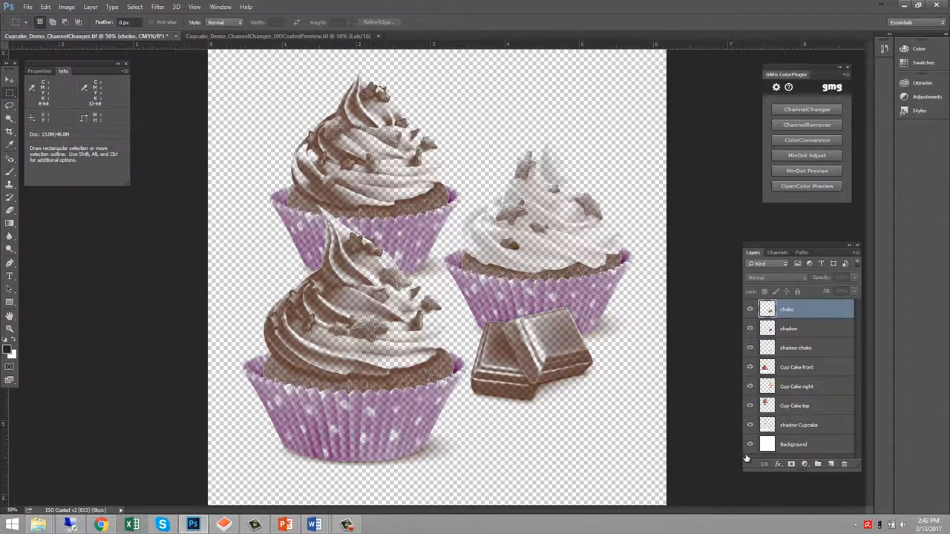
left_click_drag(746, 457, 751, 457)
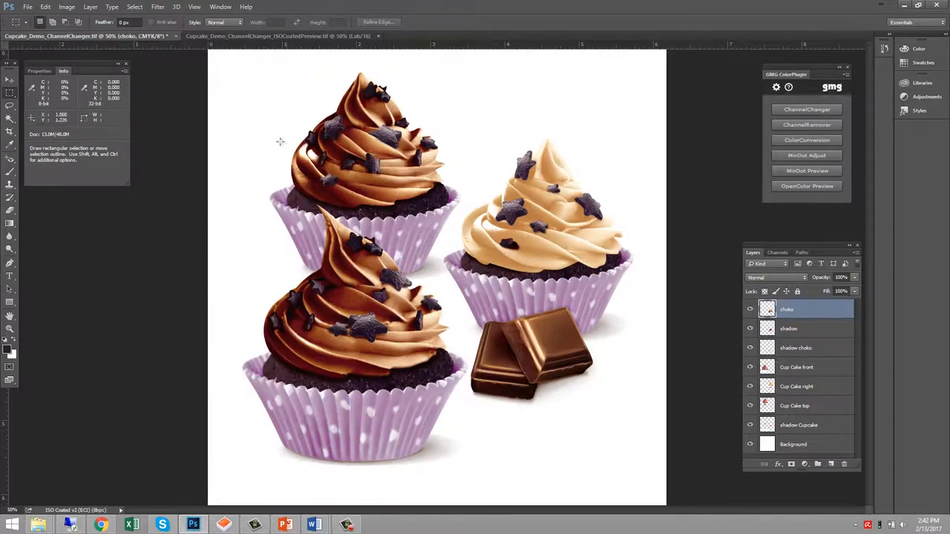
Generate an OpenColor Preview of the ChannelChanger document using the Offset- bTasty CupCake Chocolate MiniStrip project
left_click(274, 36)
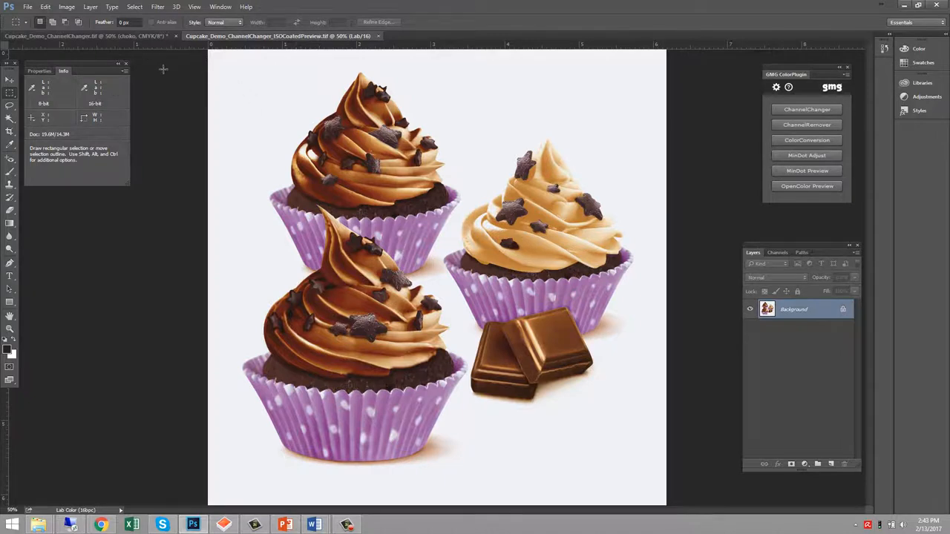
left_click(134, 36)
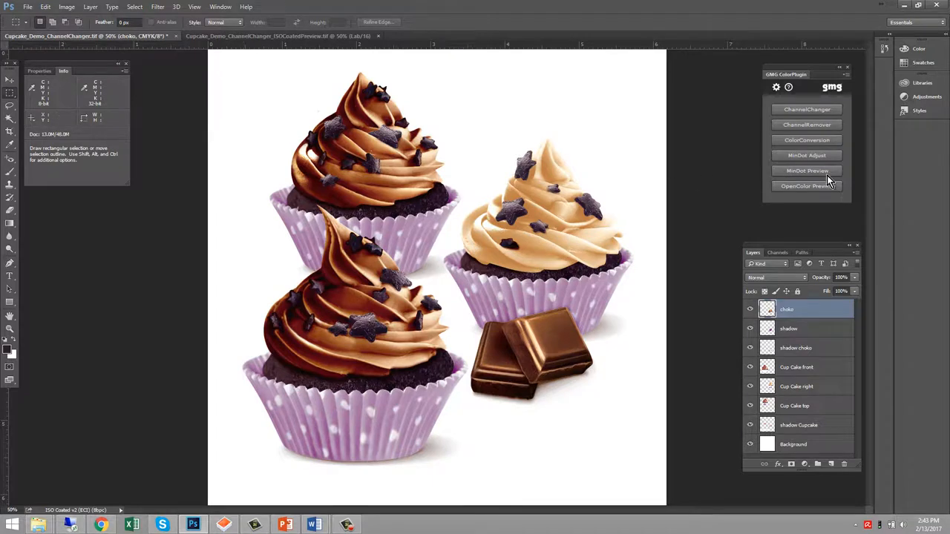
left_click(807, 187)
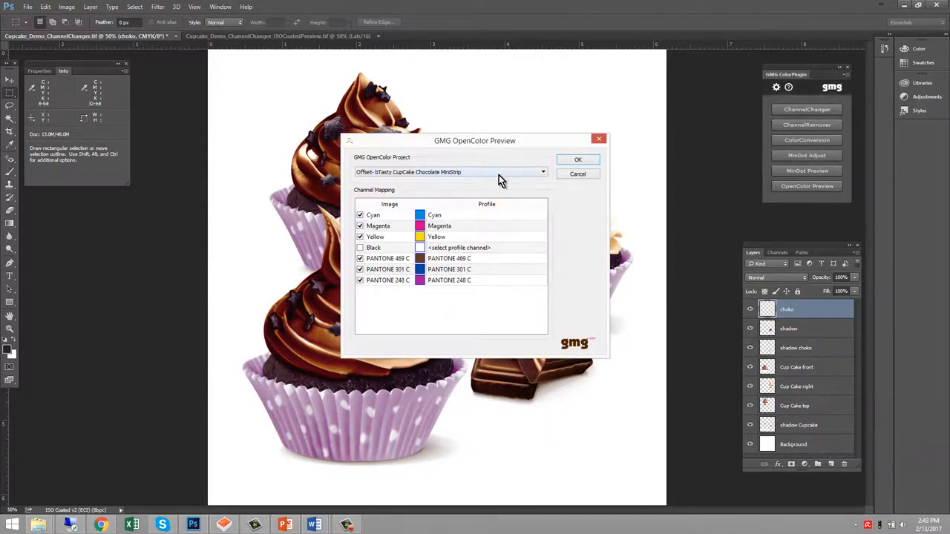
left_click(499, 173)
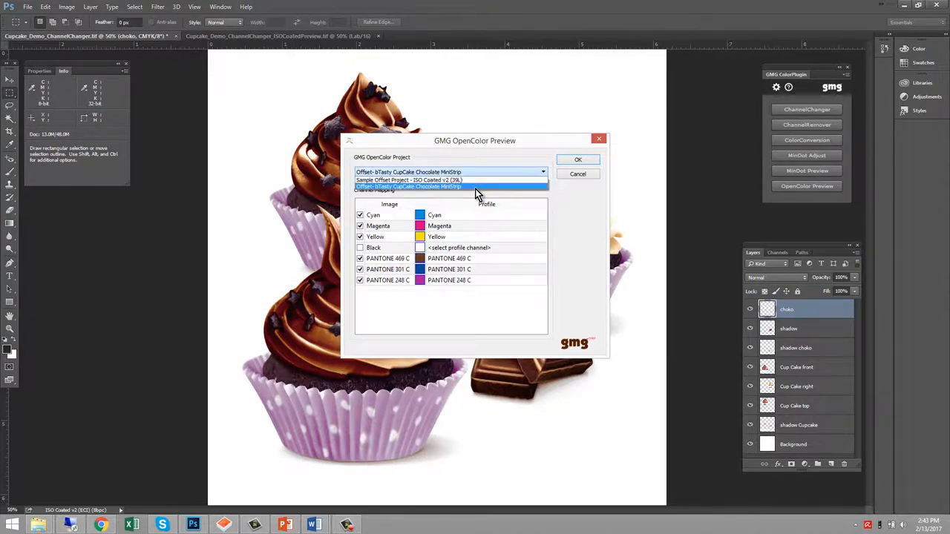
left_click(475, 187)
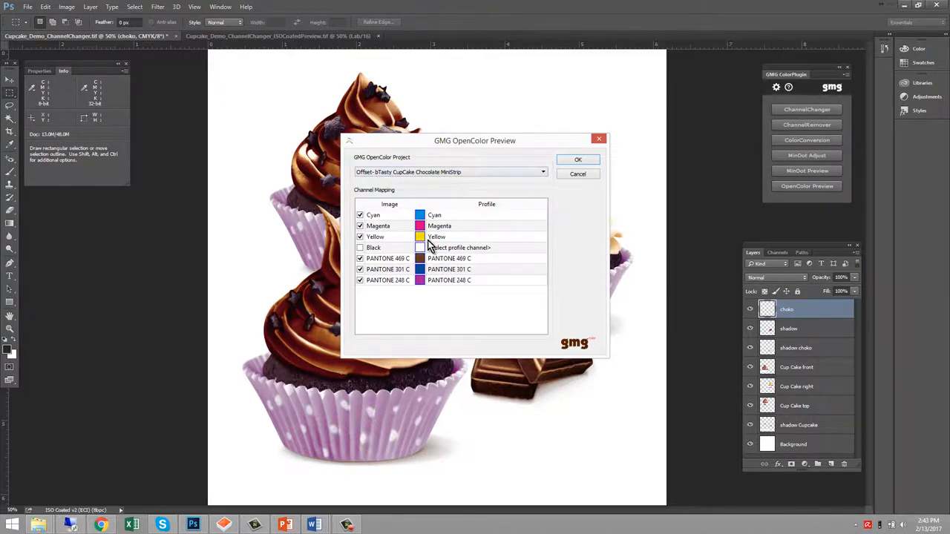
left_click(585, 160)
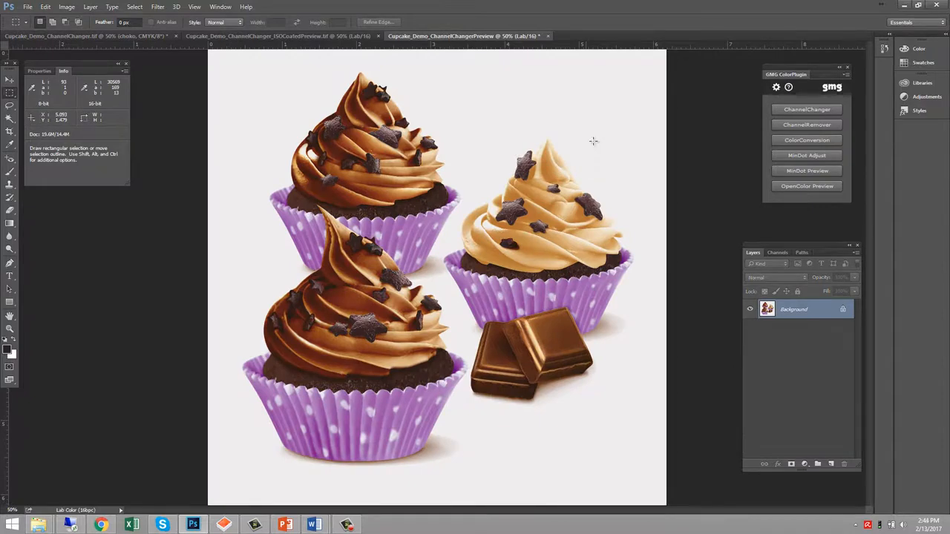
Switch between the ISO Coated preview and the ChannelChanger preview documents to compare them
left_click(276, 37)
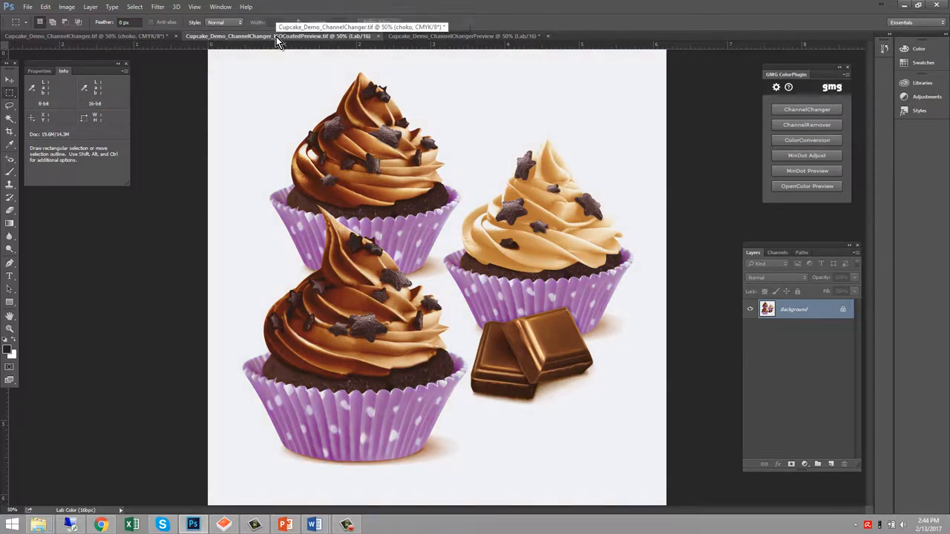
left_click(456, 37)
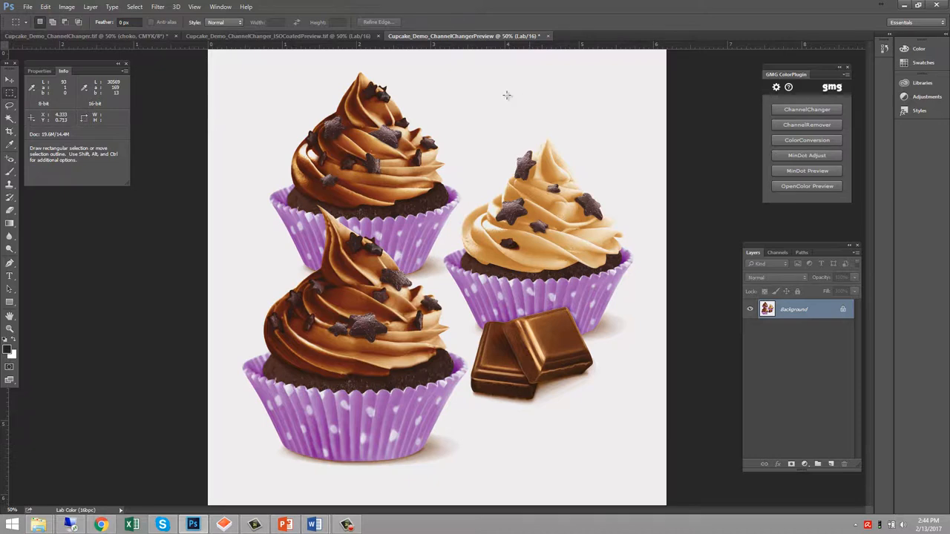
left_click(311, 36)
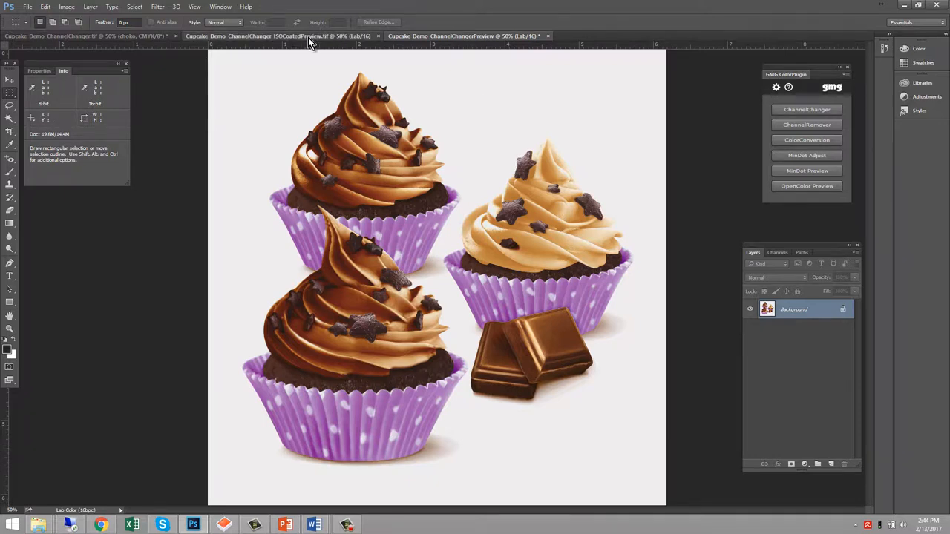
left_click(435, 37)
left_click(278, 38)
left_click(439, 36)
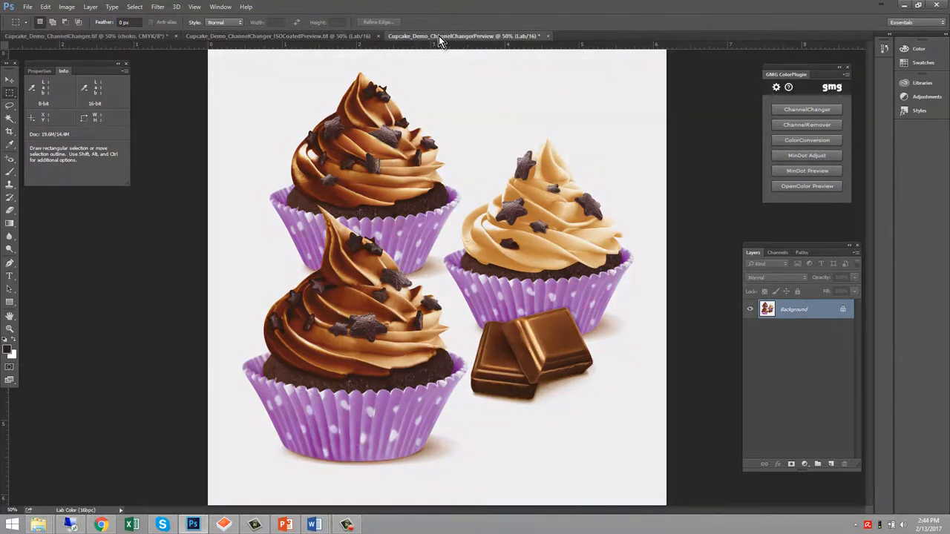
left_click(299, 38)
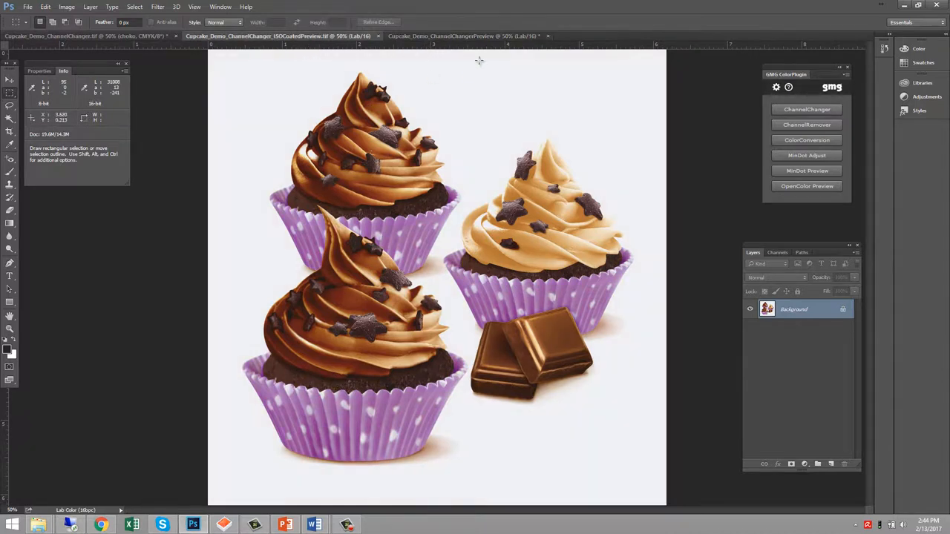
left_click(486, 36)
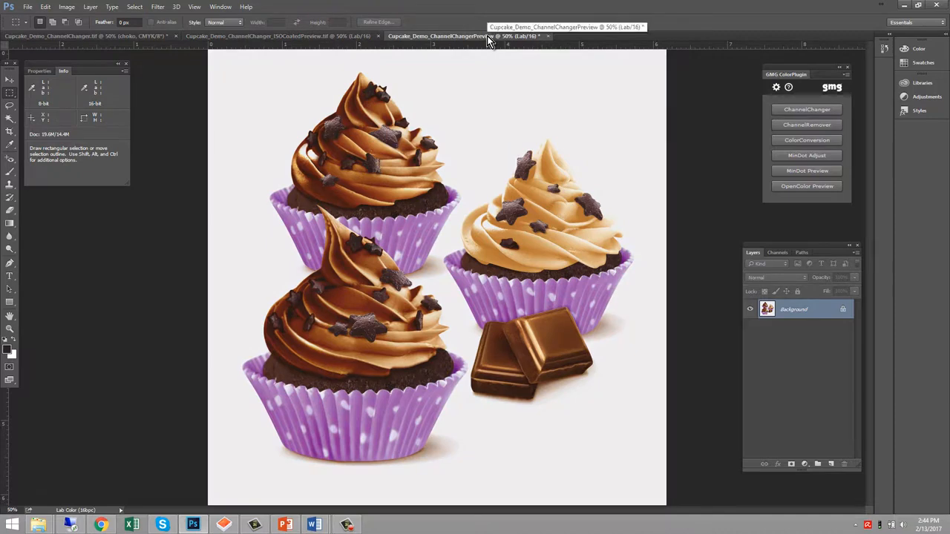